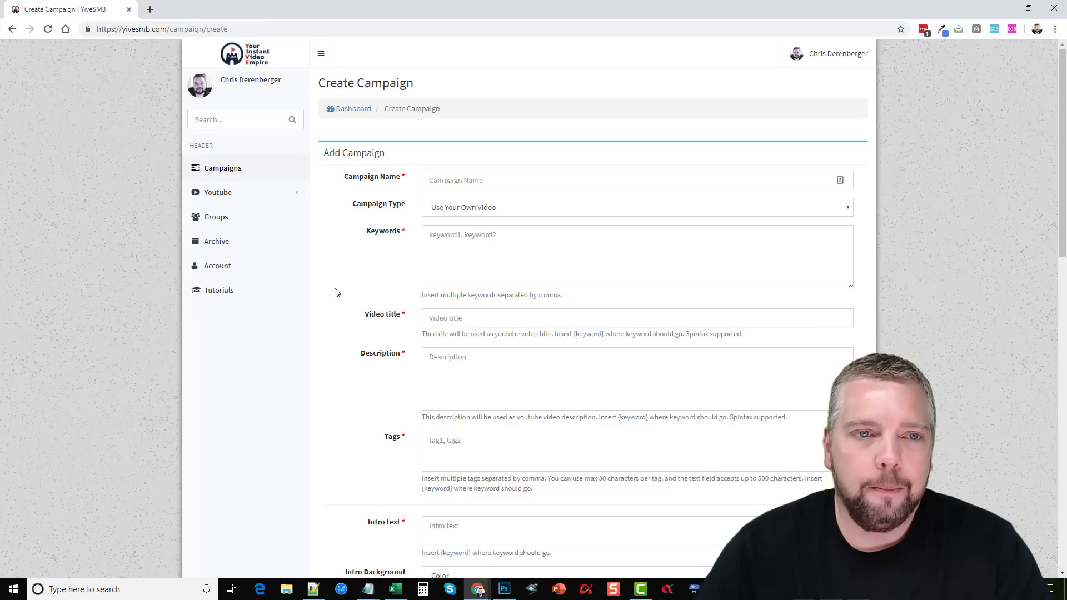
# - Check the Google API Keys page, then start a new campaign from the empty Campaigns list
pyautogui.click(292, 195)
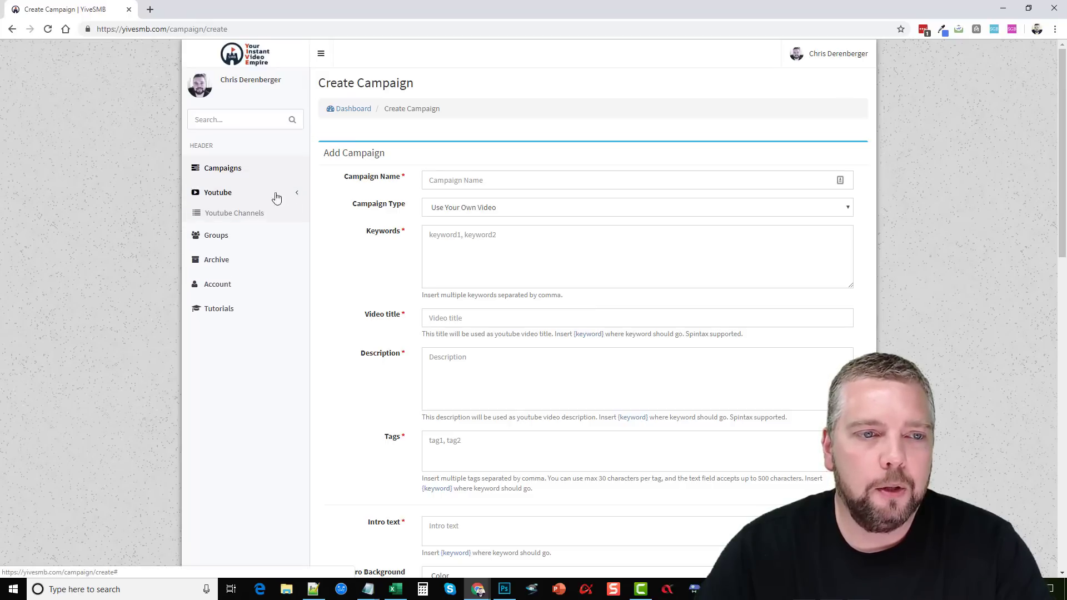
pyautogui.click(244, 236)
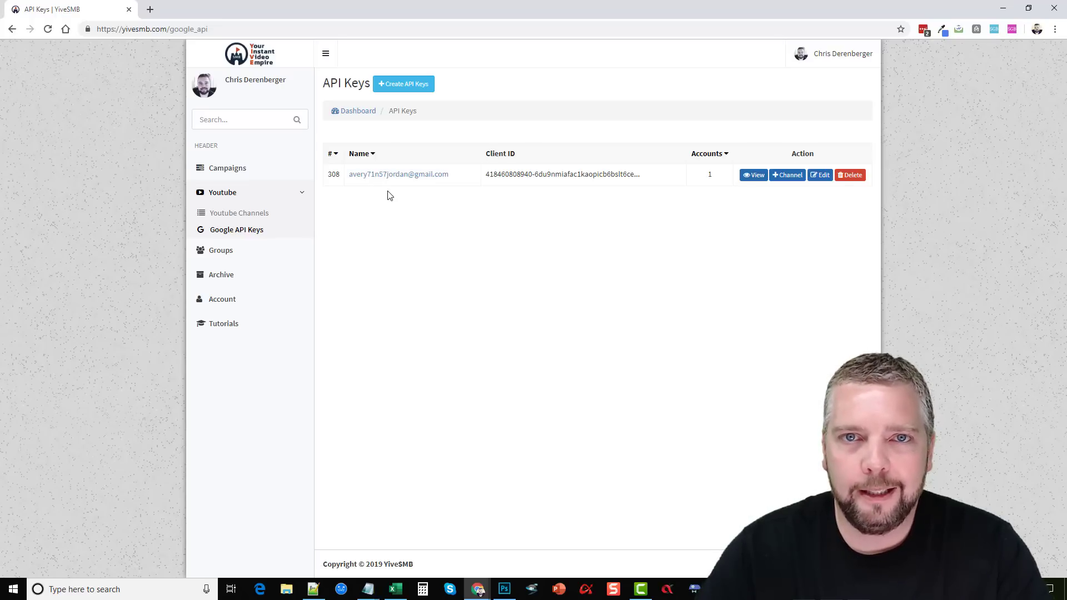
pyautogui.click(232, 169)
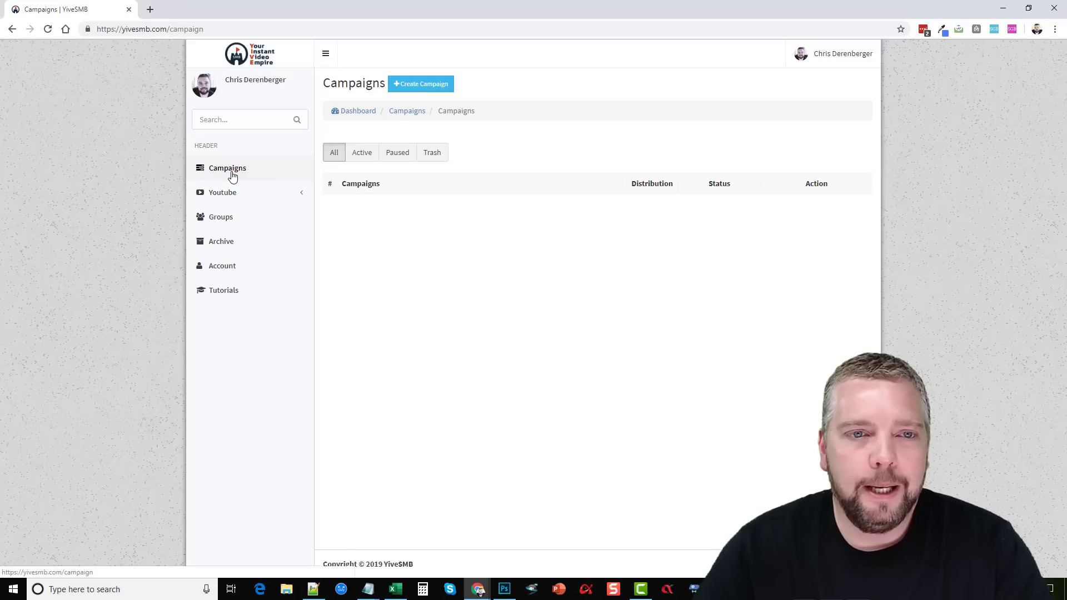
pyautogui.click(424, 84)
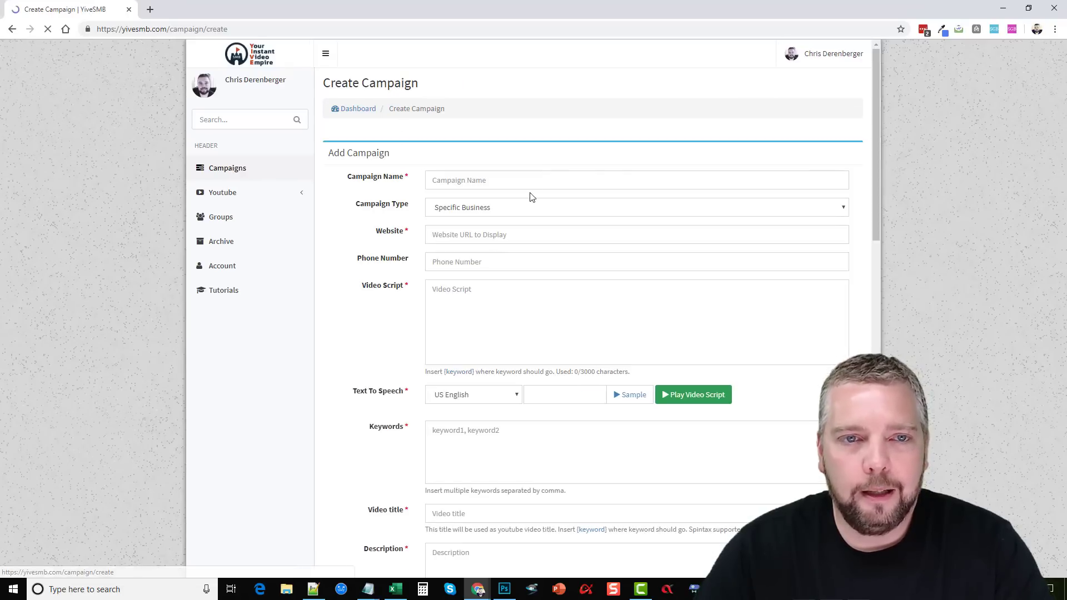
# - Name the campaign 'CBD' and set its campaign type to Use Your Own Video
pyautogui.scroll(-1, 484, 144)
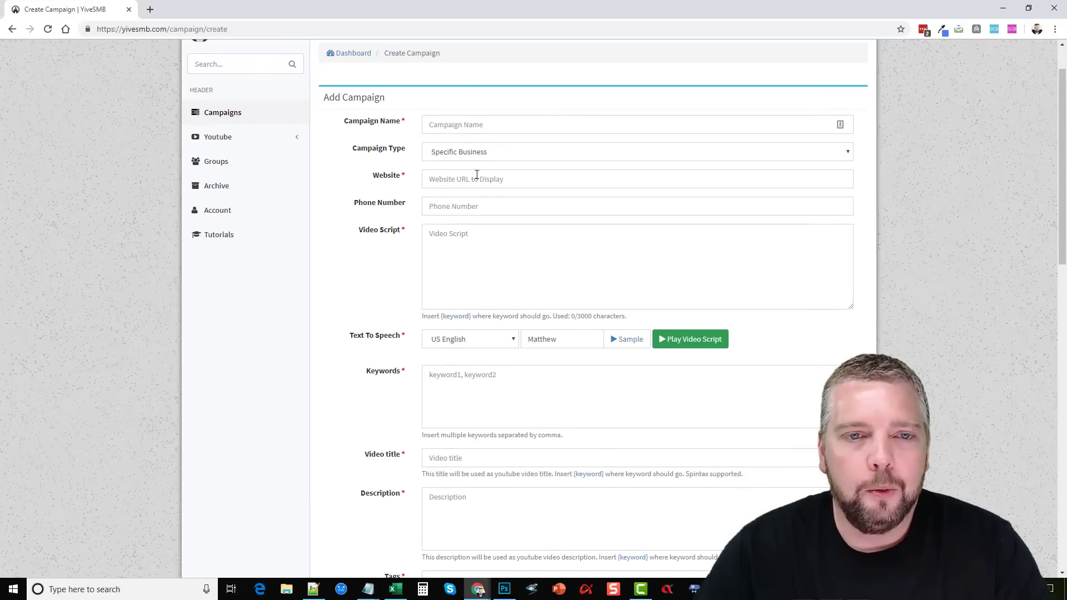
pyautogui.click(484, 126)
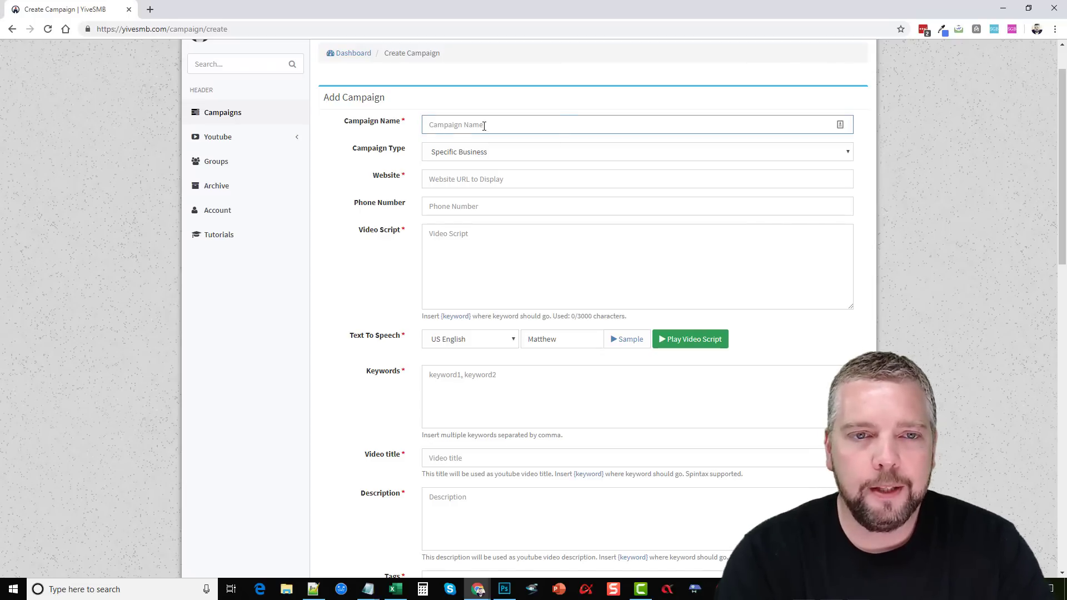
pyautogui.write('CBD')
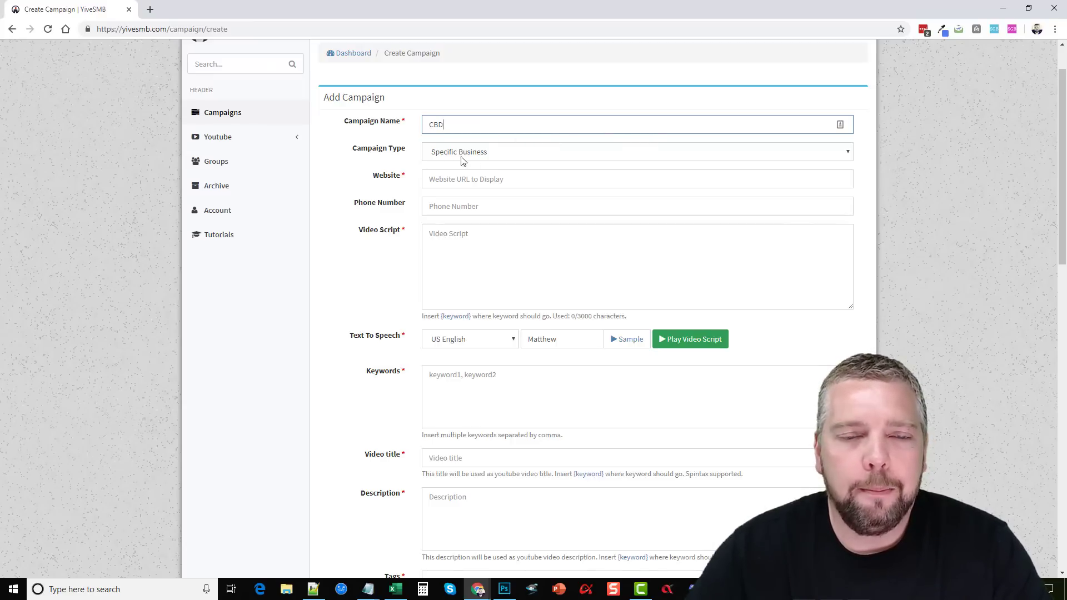
pyautogui.click(499, 158)
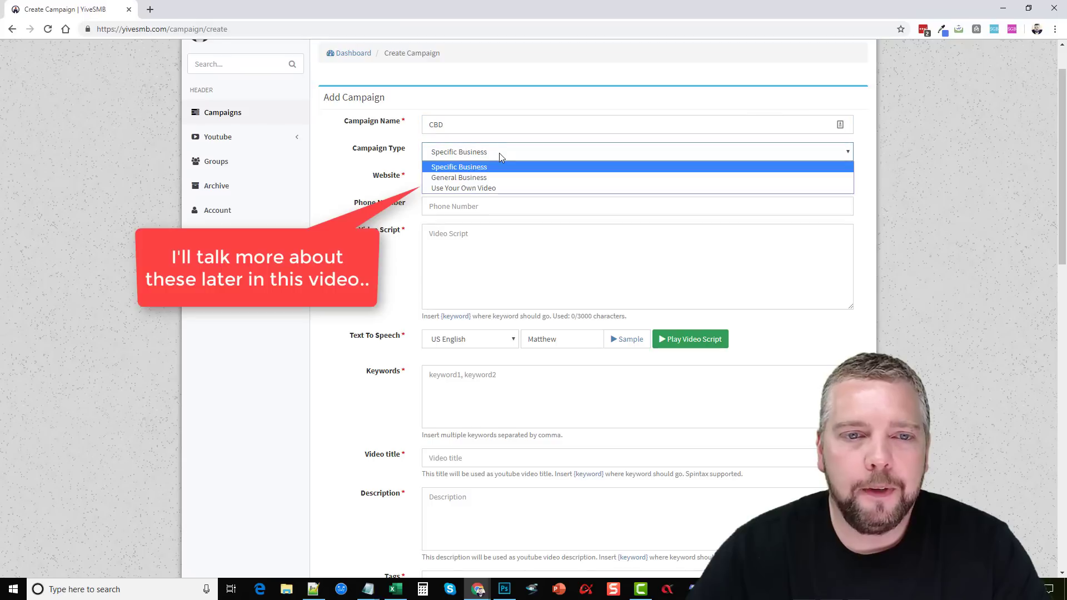
pyautogui.click(490, 175)
pyautogui.click(516, 157)
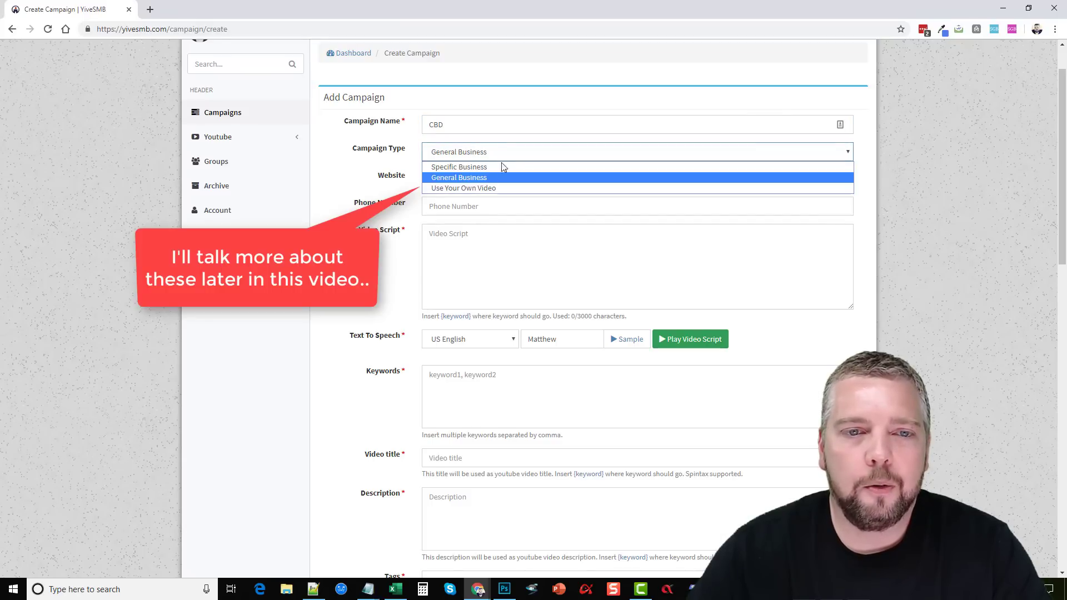
pyautogui.click(483, 189)
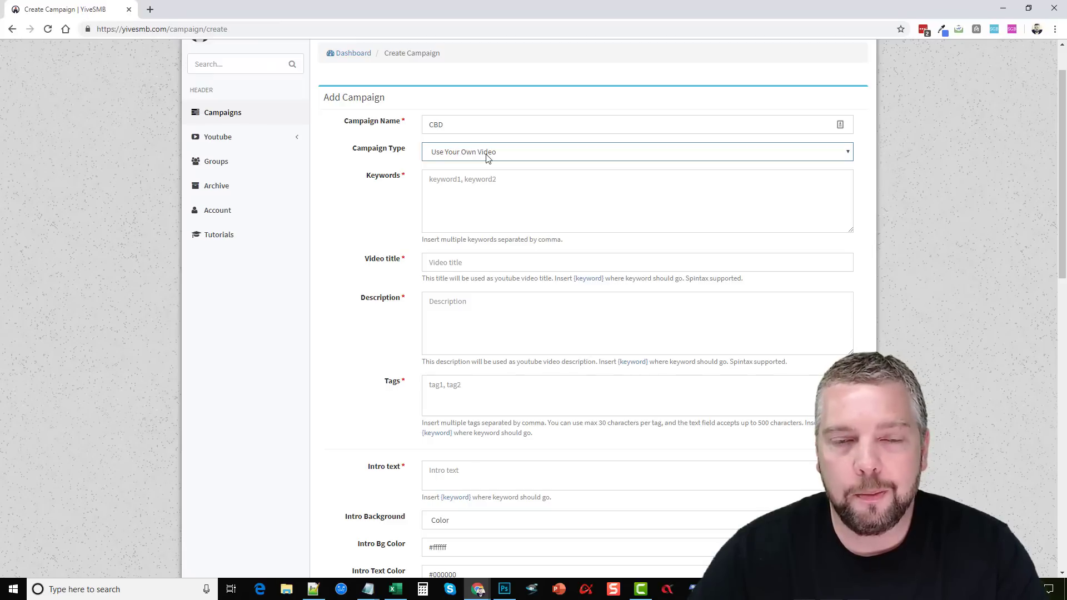
pyautogui.click(487, 158)
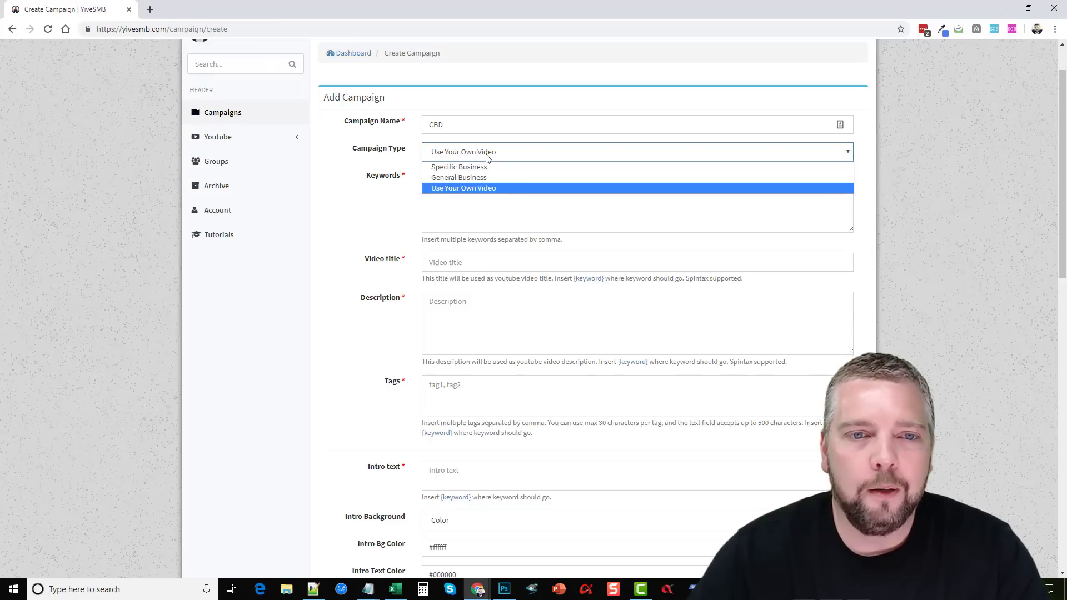
pyautogui.click(883, 161)
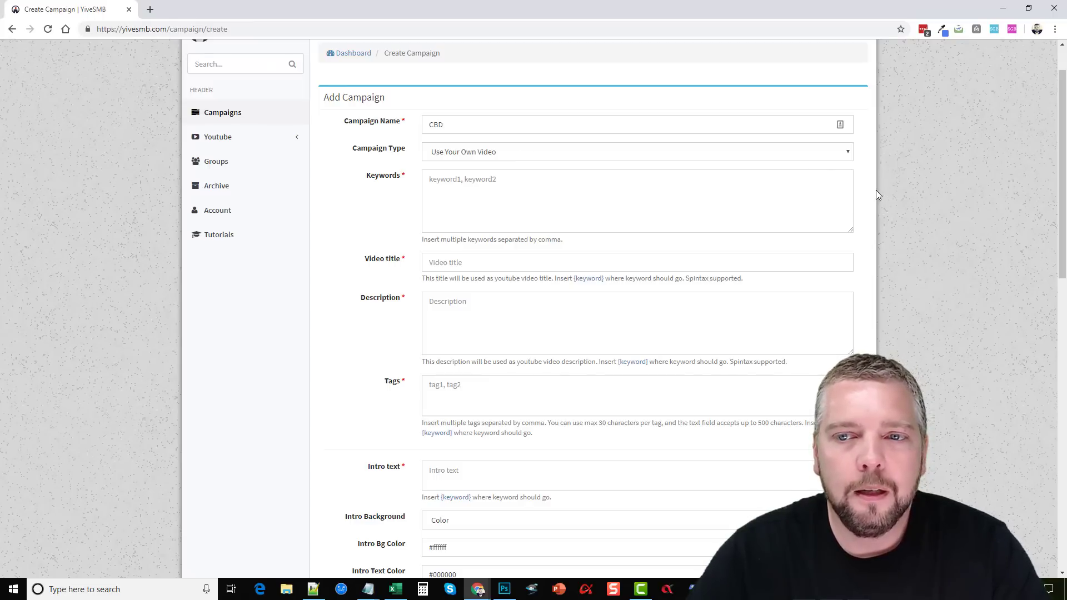
# - Copy the 'Where To Buy CBD Oil In …' city keyword list from Notepad++ into Keywords
pyautogui.click(520, 193)
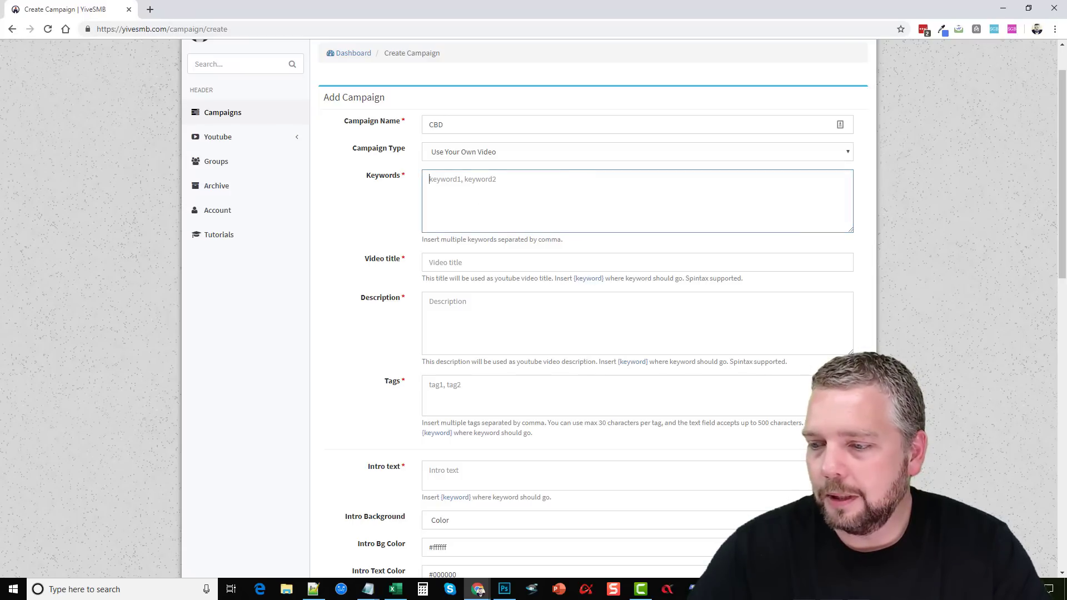
pyautogui.hotkey('alt', 'Tab')
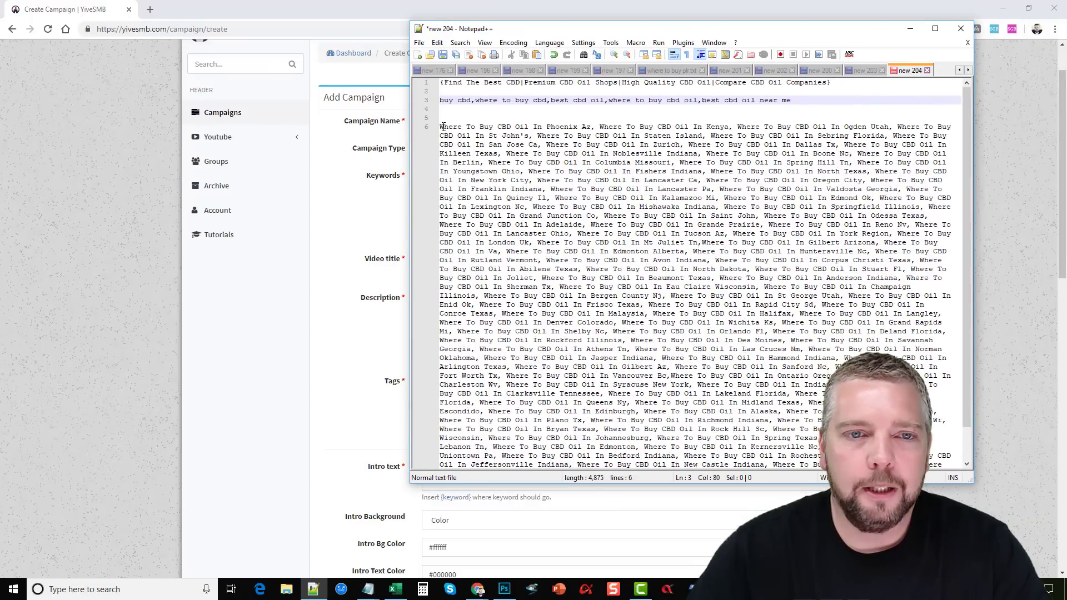
pyautogui.moveTo(443, 127); pyautogui.dragTo(639, 470)
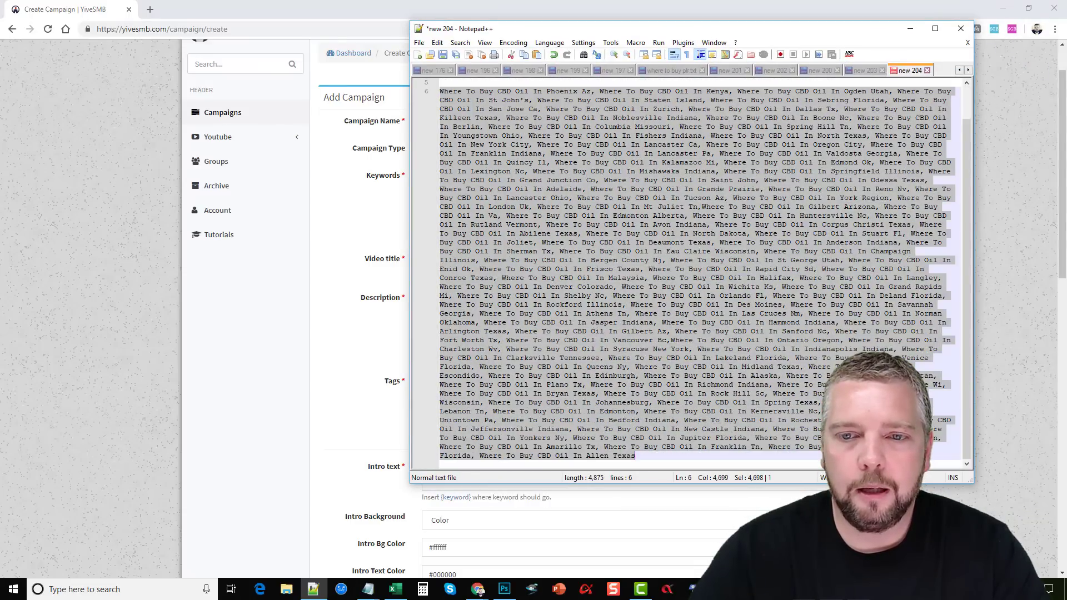
pyautogui.rightClick(815, 289)
pyautogui.click(839, 306)
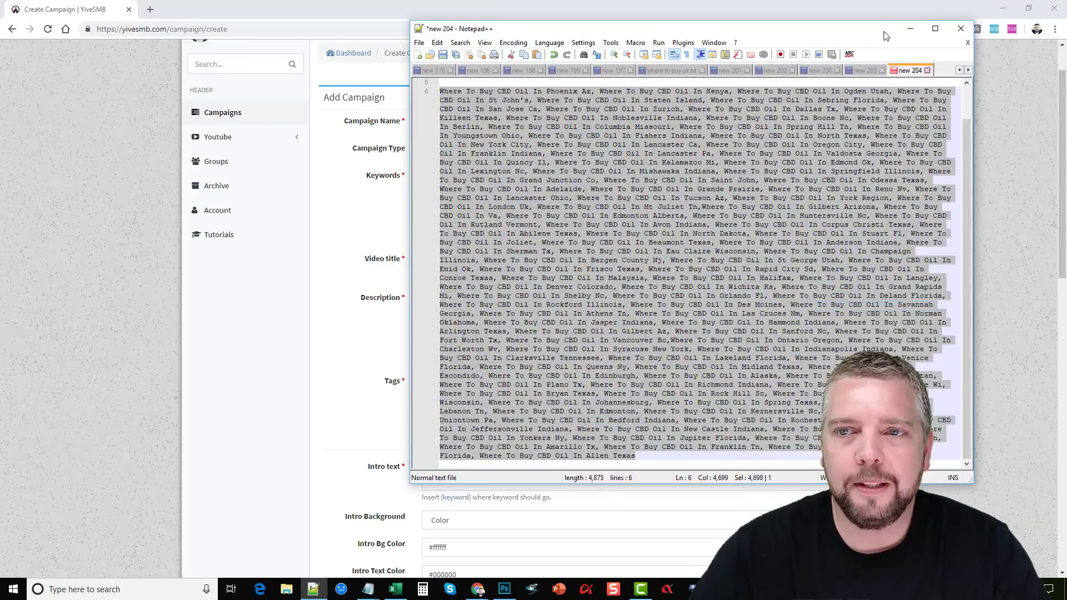
pyautogui.click(910, 28)
pyautogui.click(521, 182)
pyautogui.hotkey('ctrl', 'v')
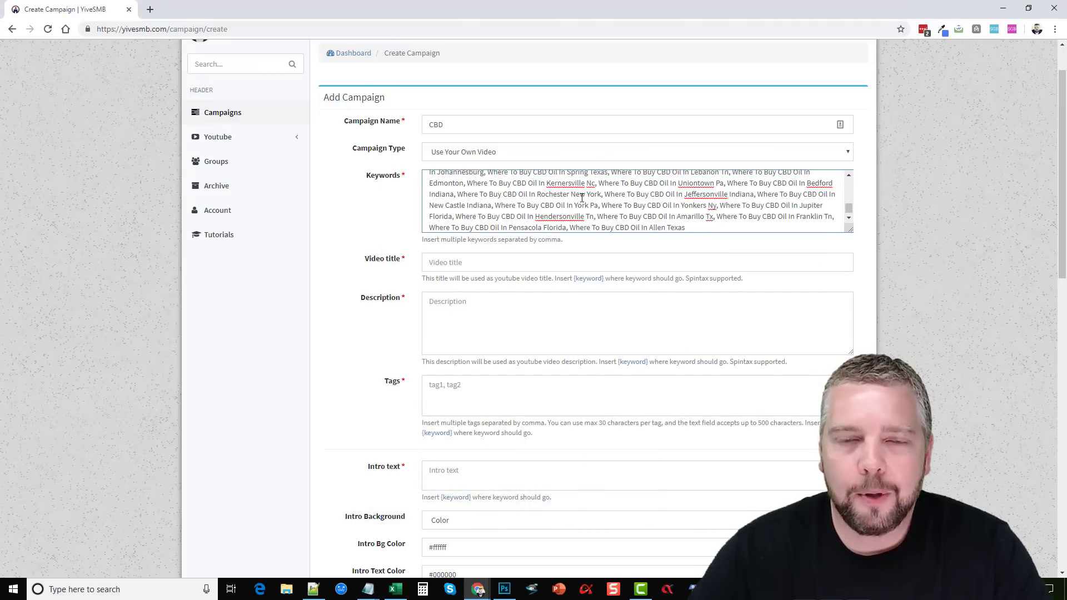
pyautogui.scroll(10, 581, 197)
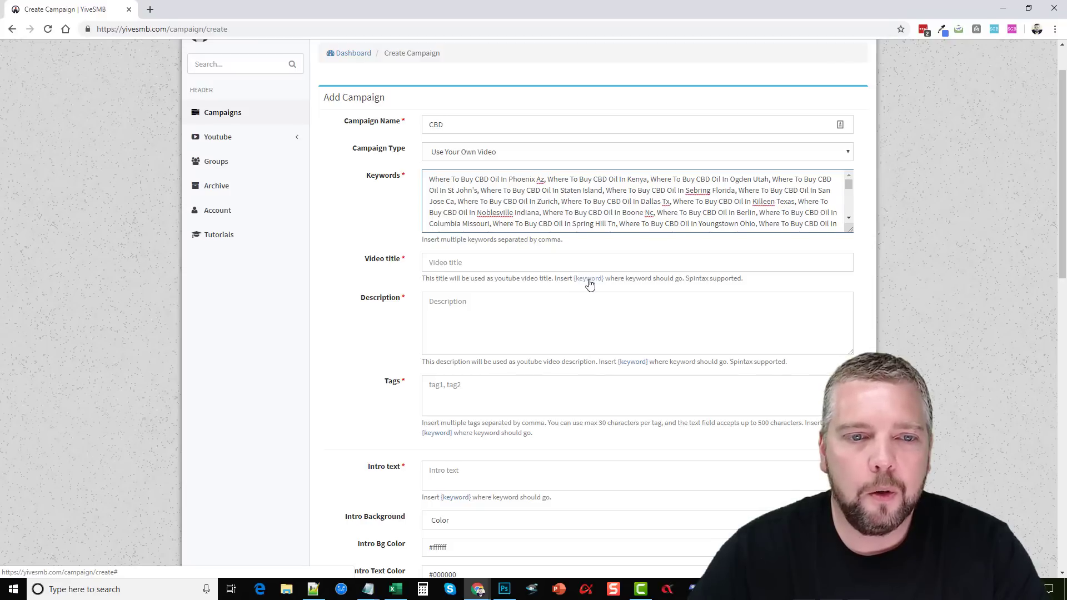
# - Start the video title with the {keyword} placeholder followed by a colon
pyautogui.click(445, 265)
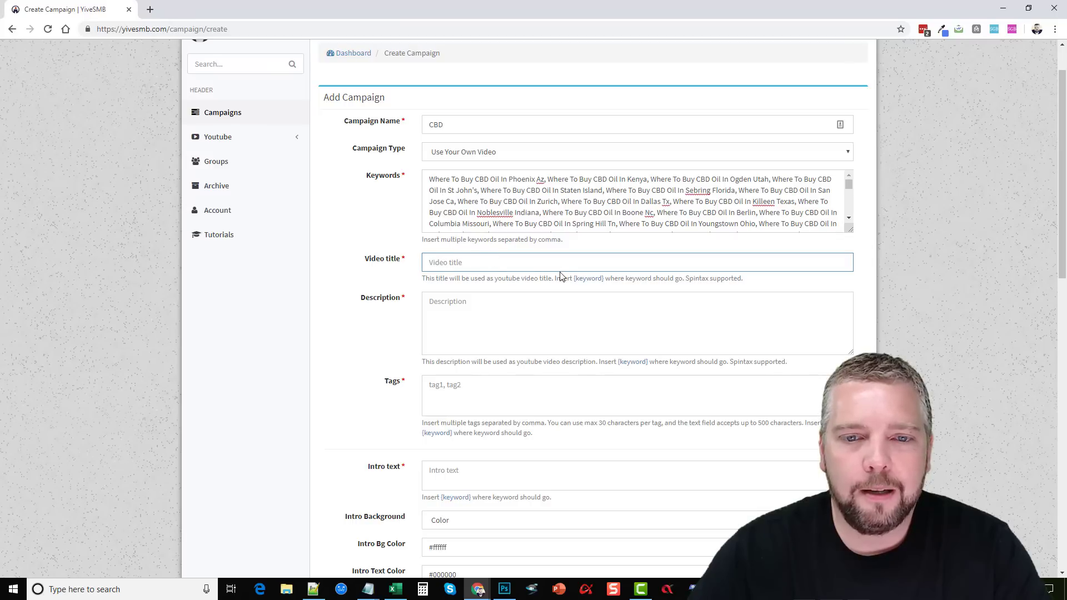
pyautogui.click(590, 280)
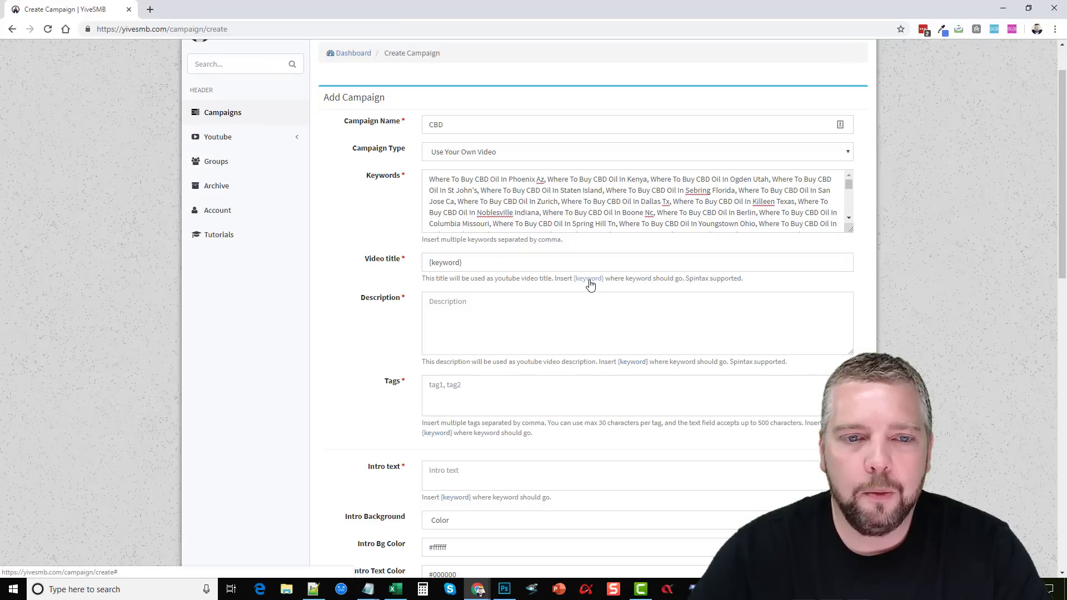
pyautogui.moveTo(433, 181)
pyautogui.mouseDown()
pyautogui.moveTo(549, 181)
pyautogui.moveTo(429, 181)
pyautogui.mouseUp()
pyautogui.click(477, 262)
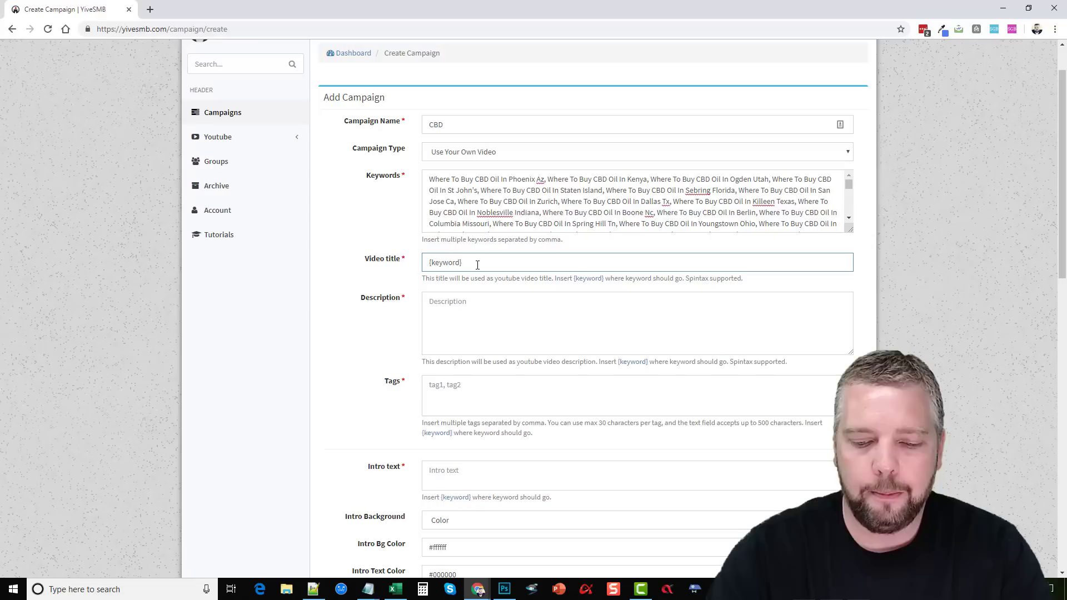
pyautogui.write(':')
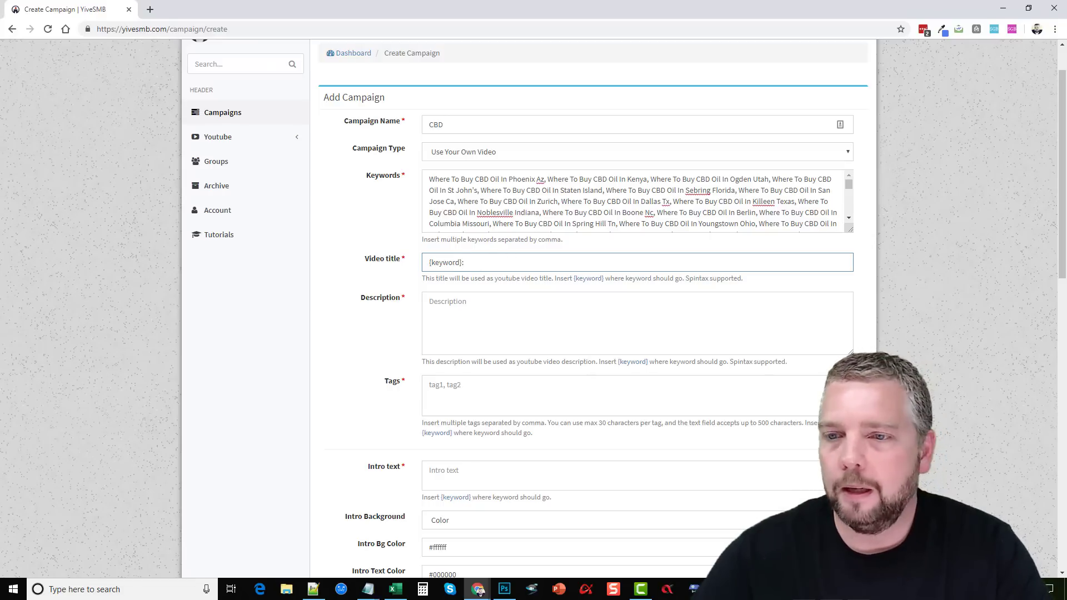
# - Append the spintax set {Find The Best CBD|Premium CBD Oil Shops|High Quality CBD Oil|Compare CBD Oil Companies} from Notepad++
pyautogui.click(312, 589)
pyautogui.scroll(2, 661, 178)
pyautogui.moveTo(831, 82); pyautogui.dragTo(441, 82)
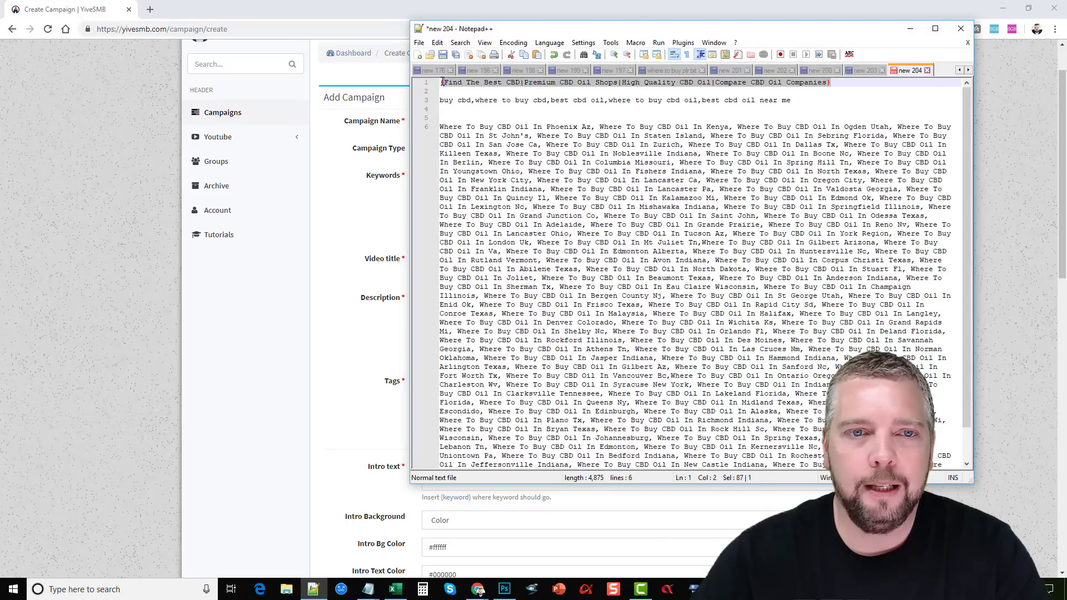
pyautogui.rightClick(449, 84)
pyautogui.click(475, 105)
pyautogui.click(313, 589)
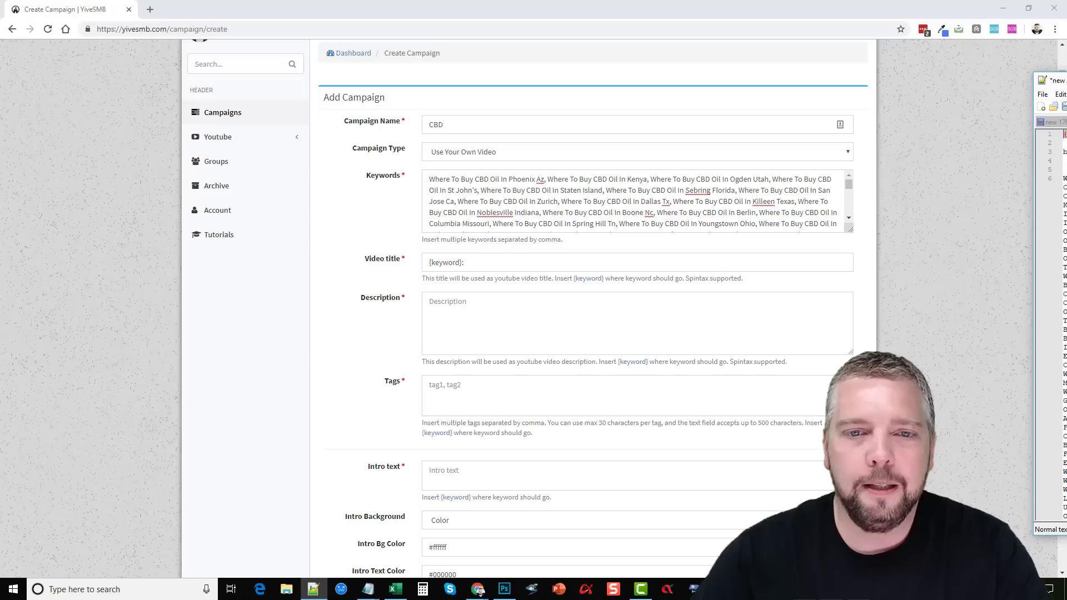
pyautogui.click(511, 265)
pyautogui.hotkey('ctrl', 'v')
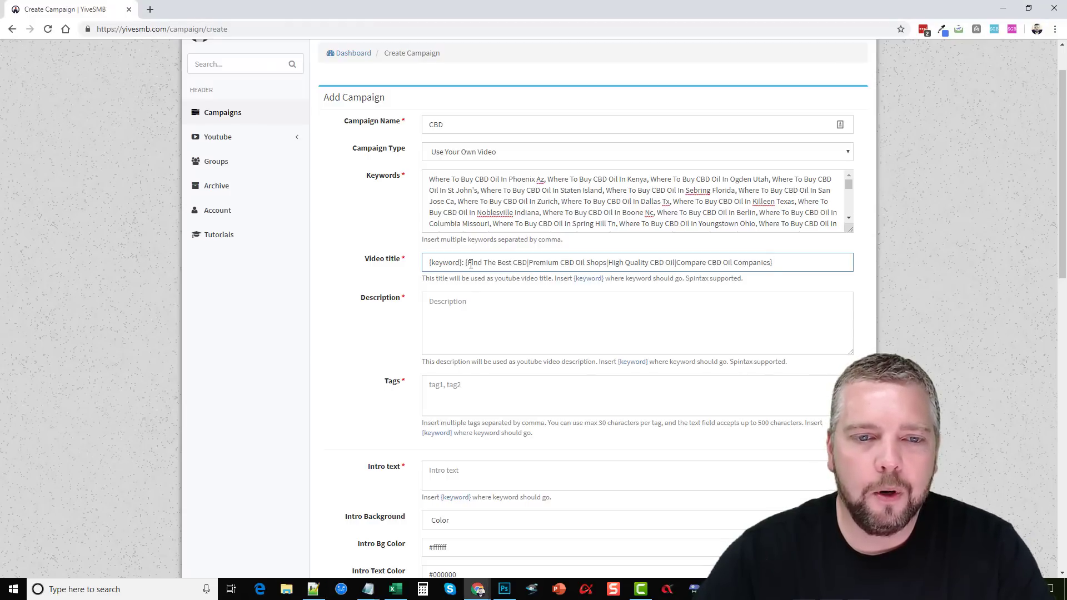
pyautogui.moveTo(469, 265); pyautogui.dragTo(587, 266)
pyautogui.doubleClick(635, 265)
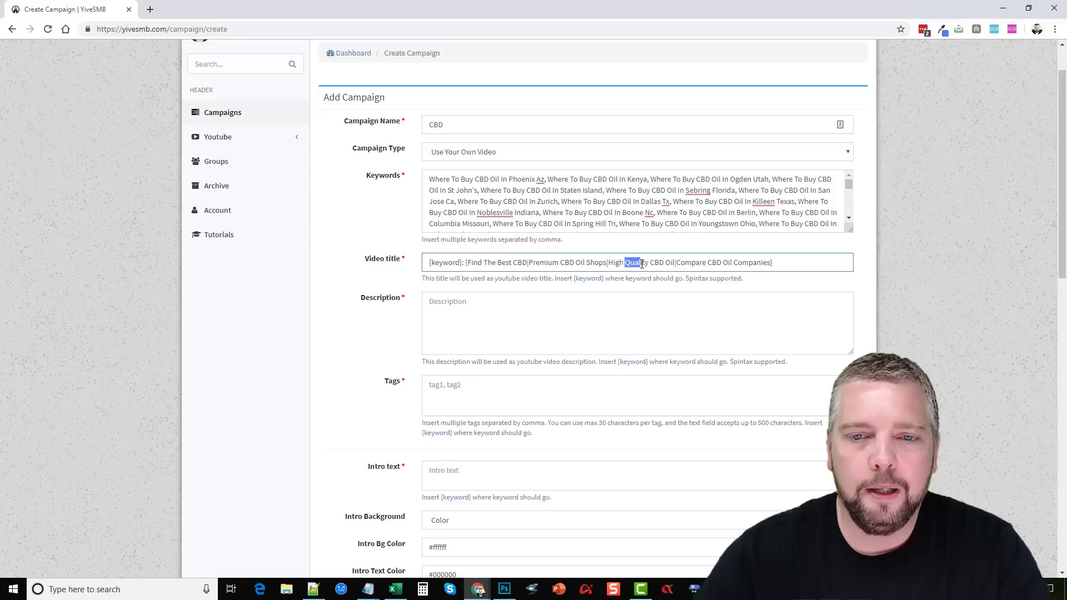
pyautogui.moveTo(700, 266); pyautogui.dragTo(722, 265)
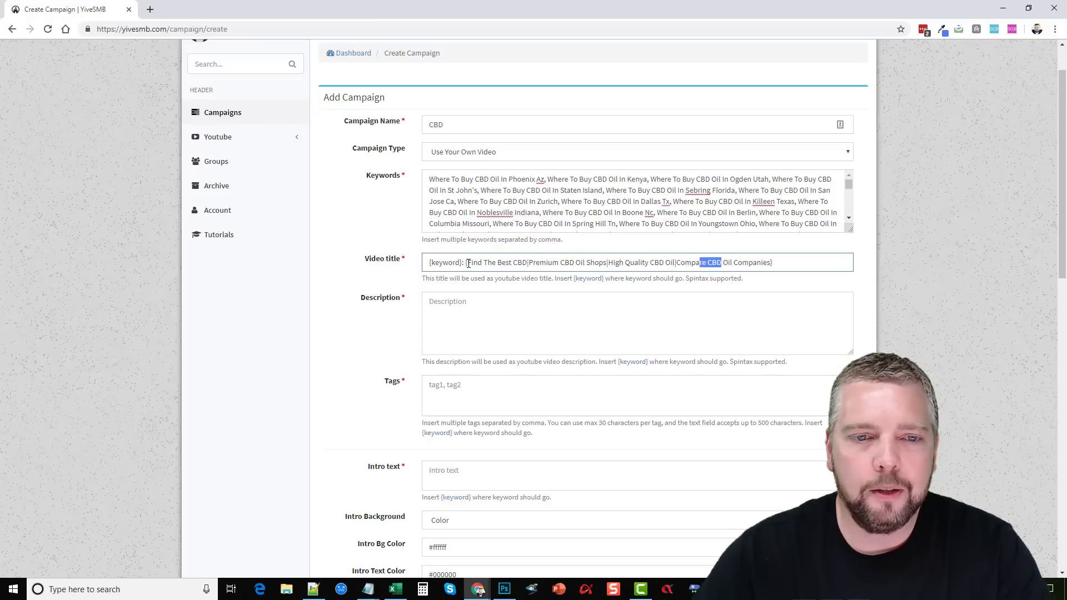
# - Insert the {keyword} placeholder at the start of the campaign Description
pyautogui.click(596, 310)
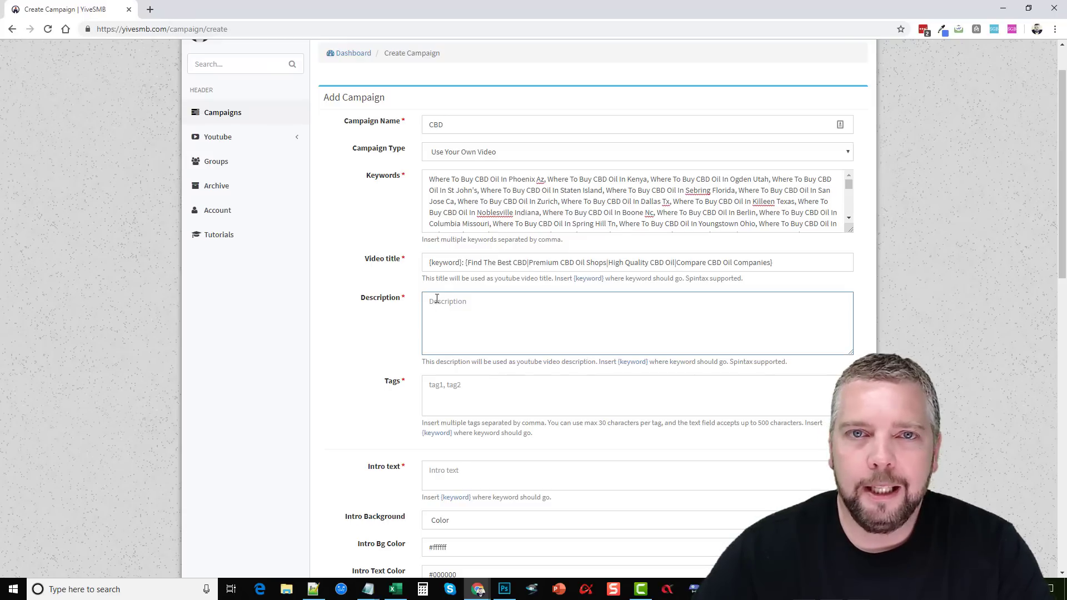
pyautogui.click(632, 361)
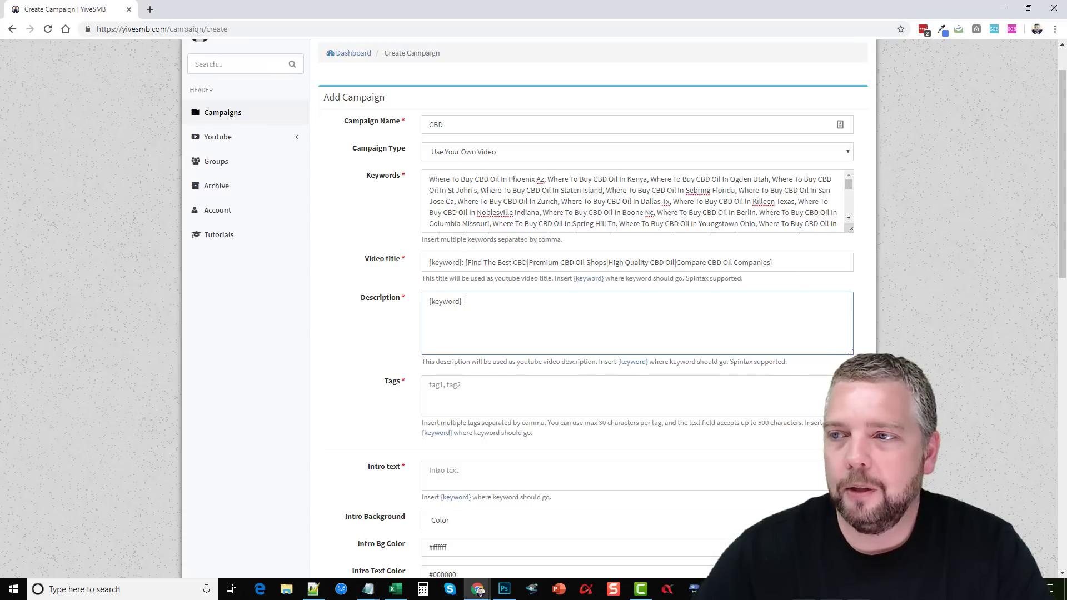
pyautogui.hotkey('alt', 'Tab')
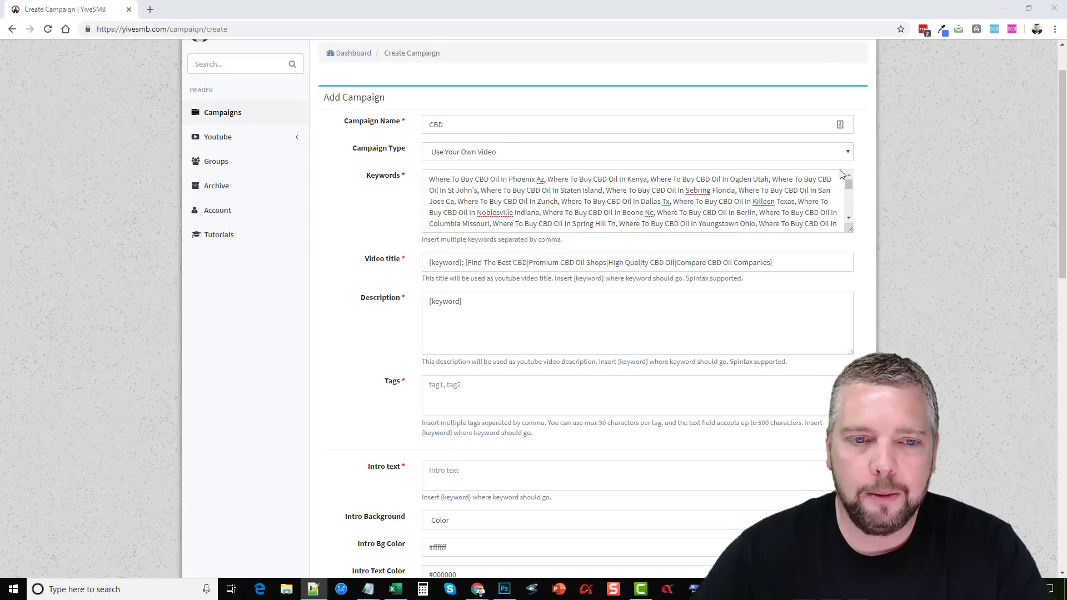
pyautogui.click(560, 308)
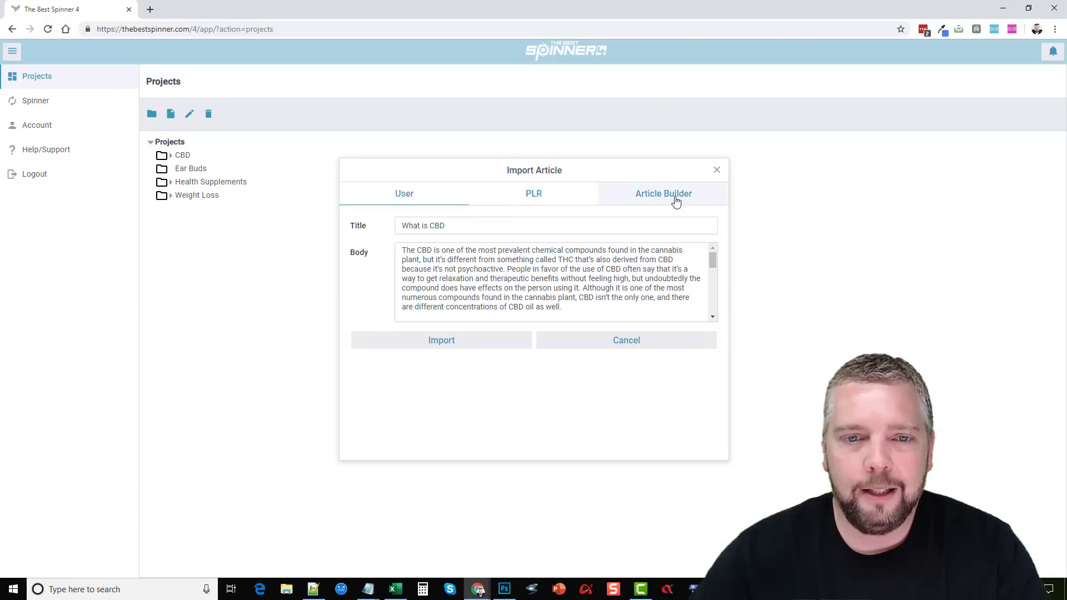
# - Import the 'What is CBD' article with its body text into the CBD project
pyautogui.click(479, 225)
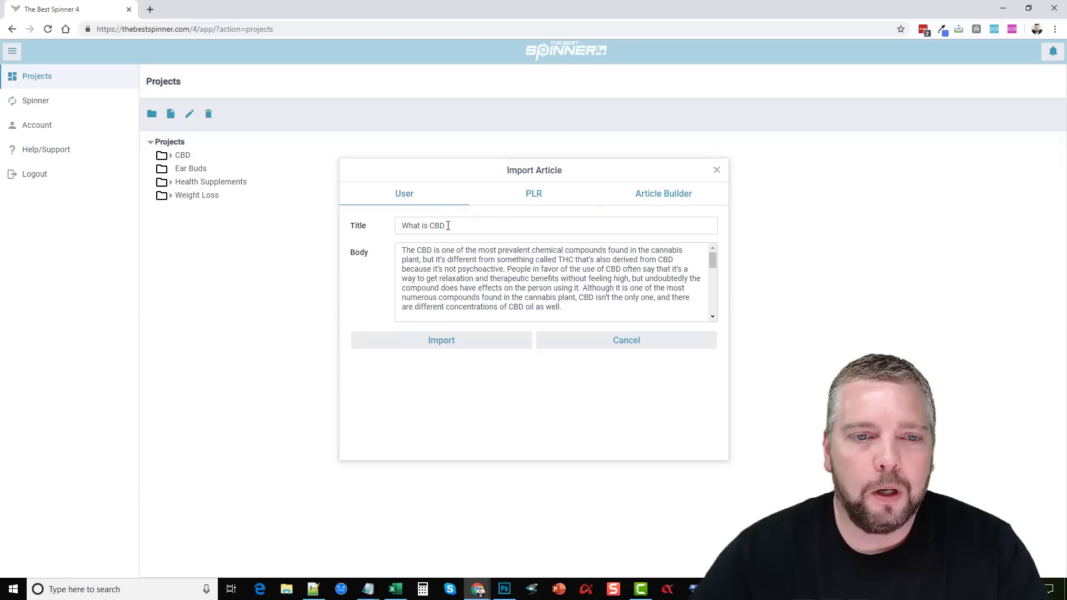
pyautogui.moveTo(481, 226); pyautogui.dragTo(395, 229)
pyautogui.press('End')
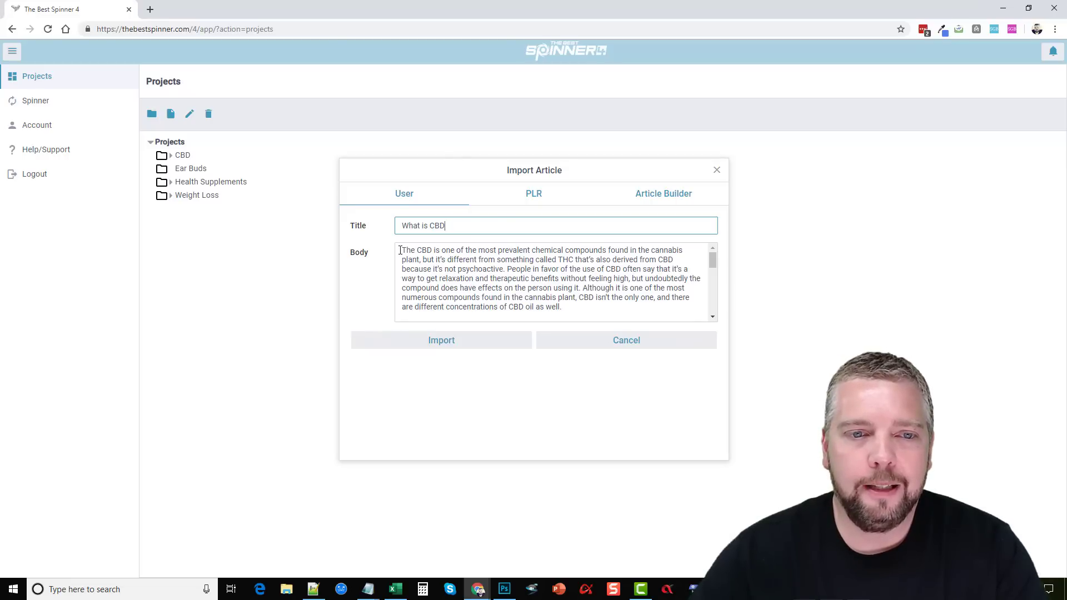
pyautogui.moveTo(401, 250)
pyautogui.mouseDown()
pyautogui.moveTo(490, 259)
pyautogui.moveTo(608, 298)
pyautogui.moveTo(607, 349)
pyautogui.moveTo(455, 250)
pyautogui.moveTo(398, 248)
pyautogui.mouseUp()
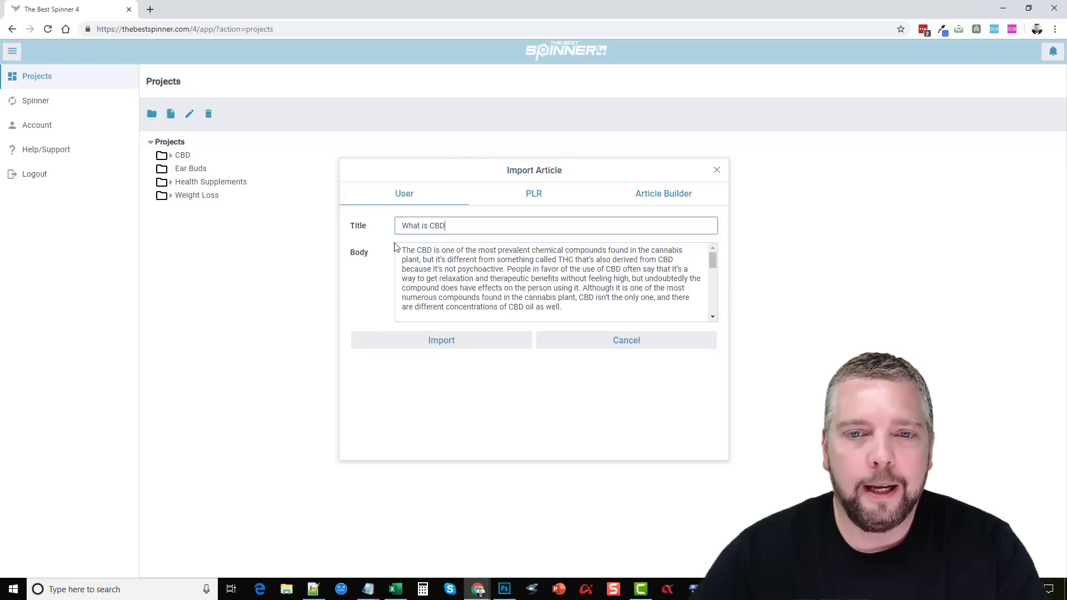
pyautogui.click(455, 345)
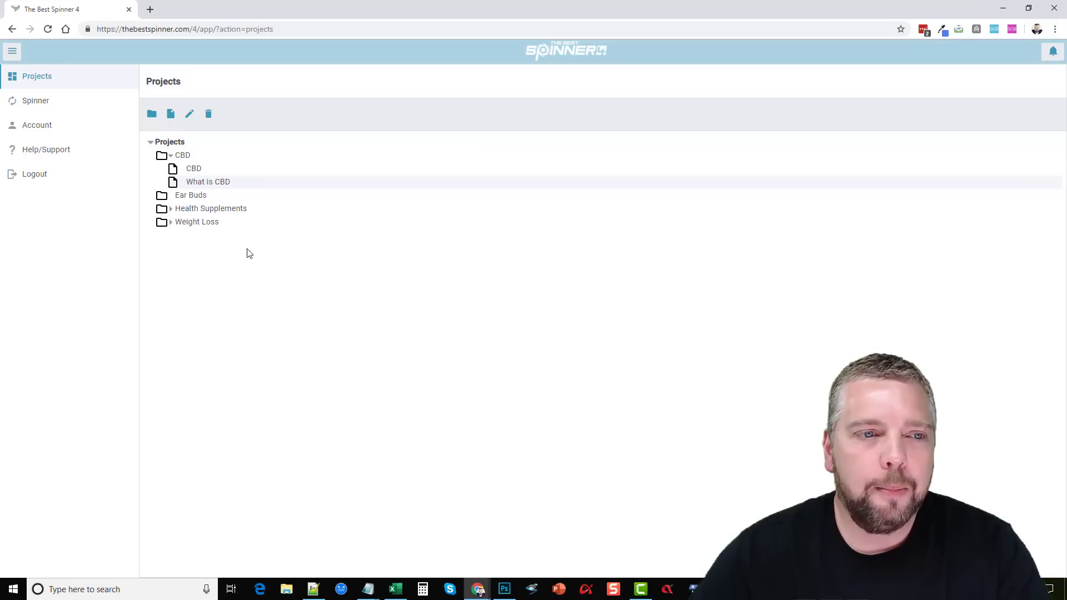
# - Open the 'What is CBD' article in code view and auto-spin it into spintax
pyautogui.doubleClick(209, 184)
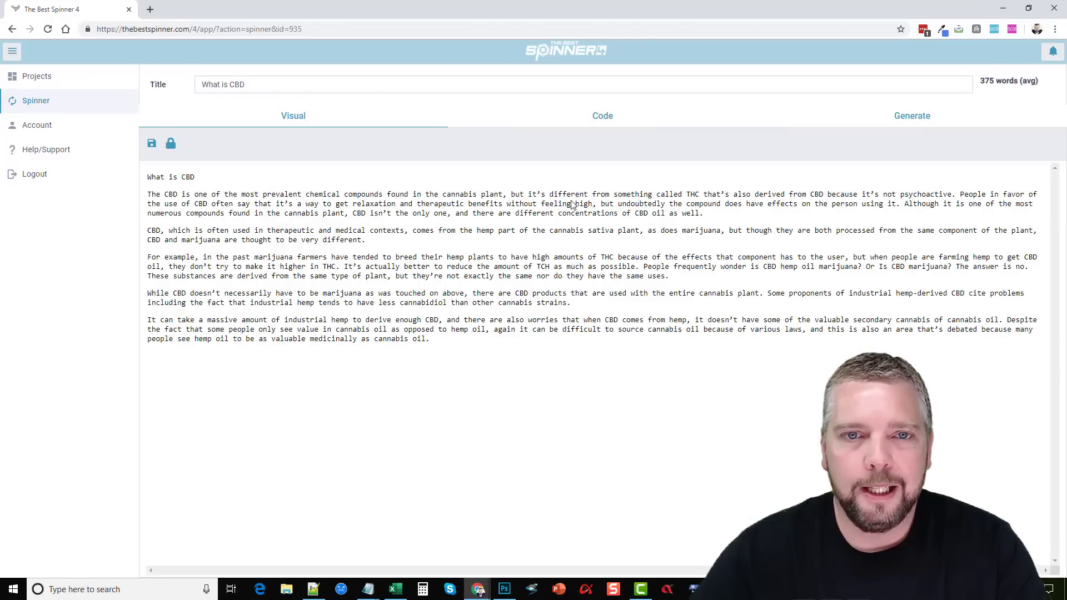
pyautogui.click(602, 117)
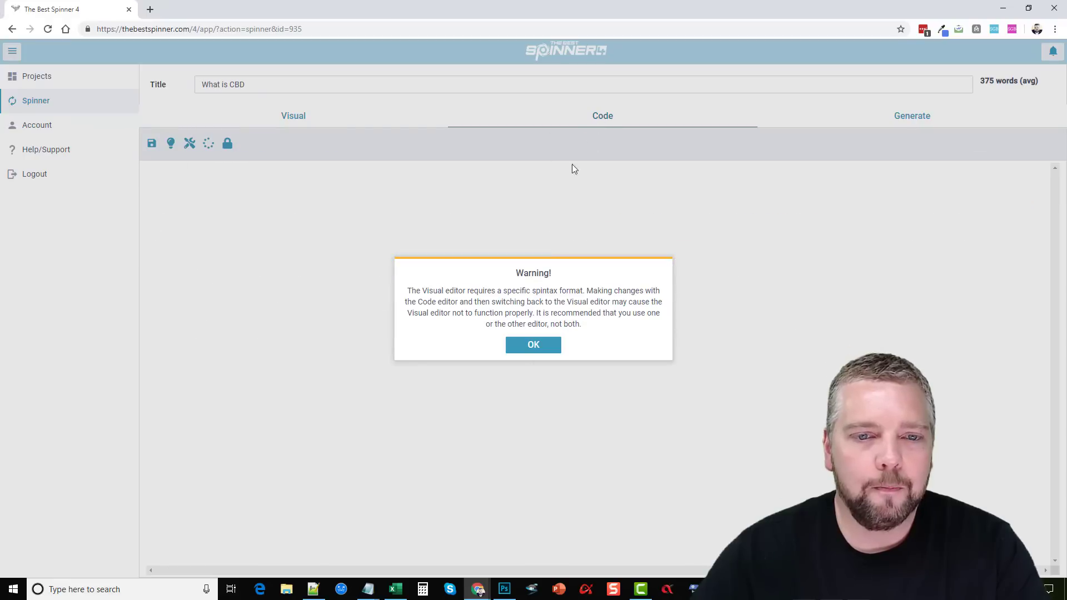
pyautogui.click(536, 346)
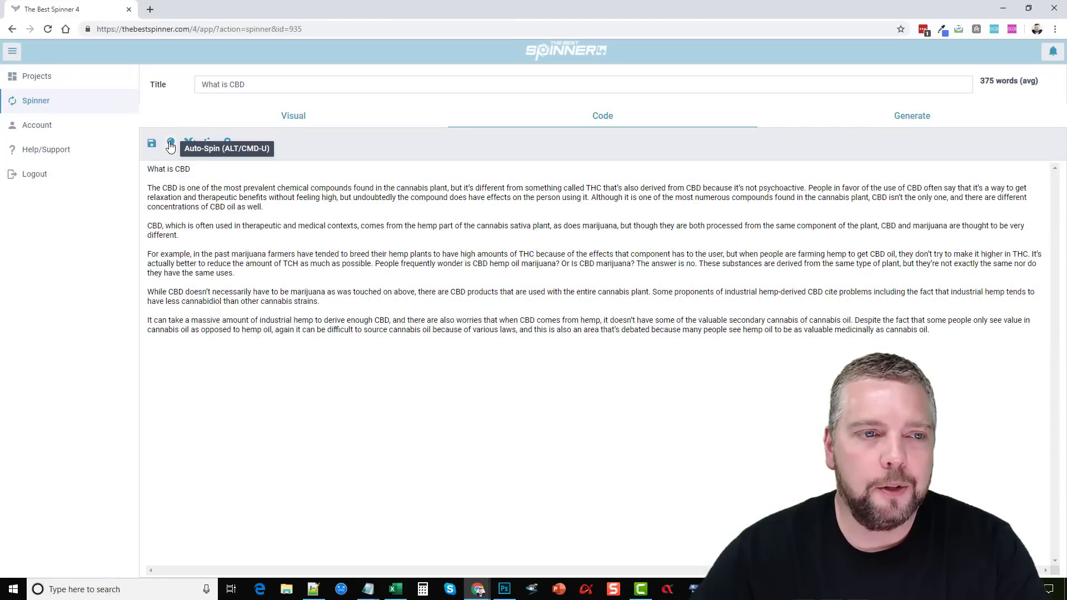
pyautogui.click(170, 144)
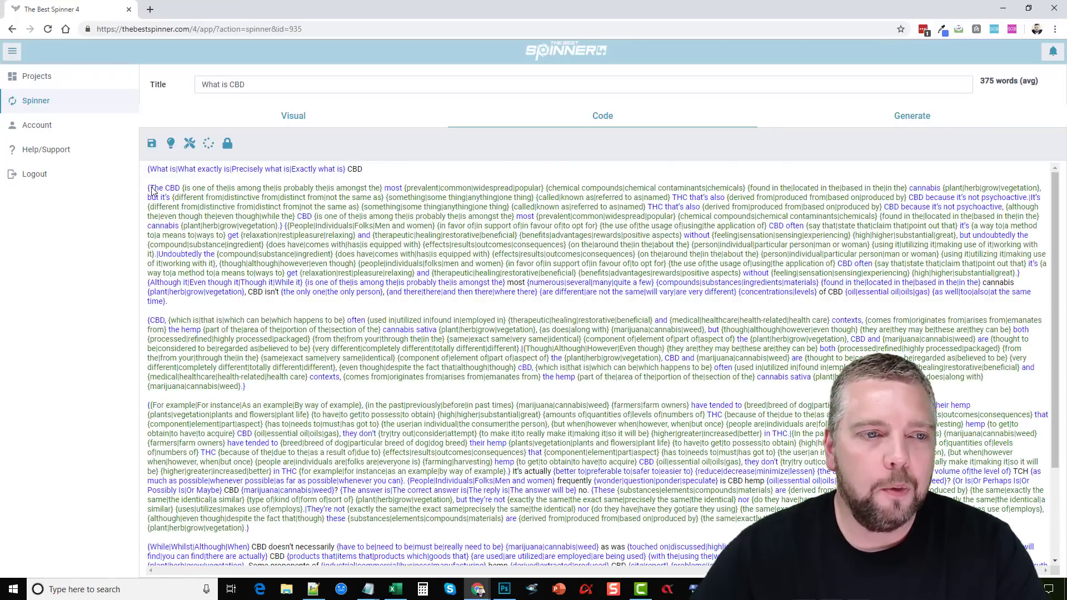
# - Copy the entire spun article and shrink the spinner window to reveal the campaign form
pyautogui.moveTo(368, 176); pyautogui.dragTo(663, 559)
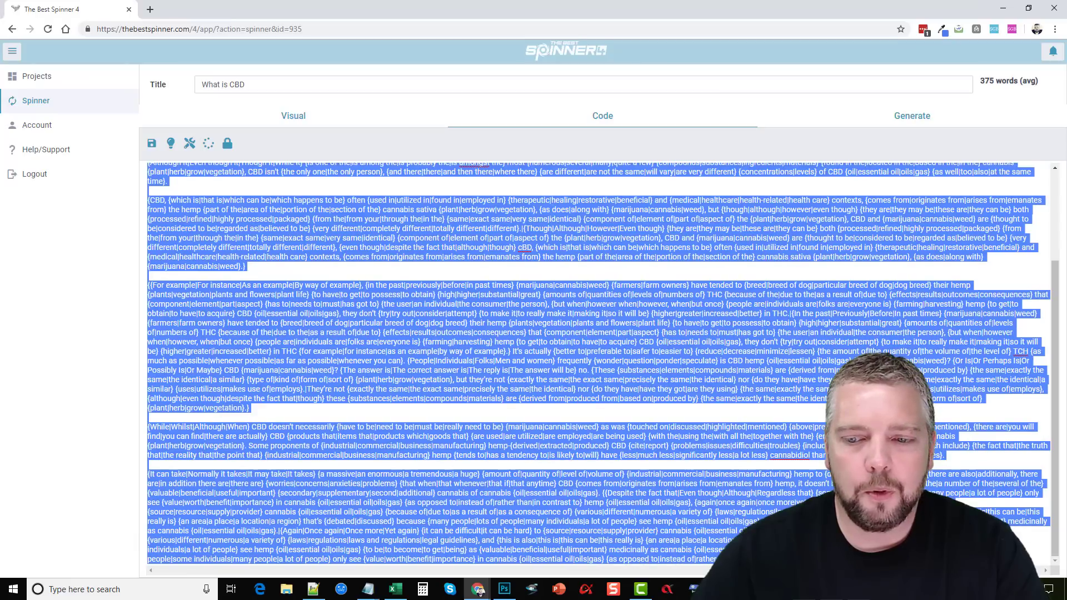
pyautogui.rightClick(733, 359)
pyautogui.click(758, 399)
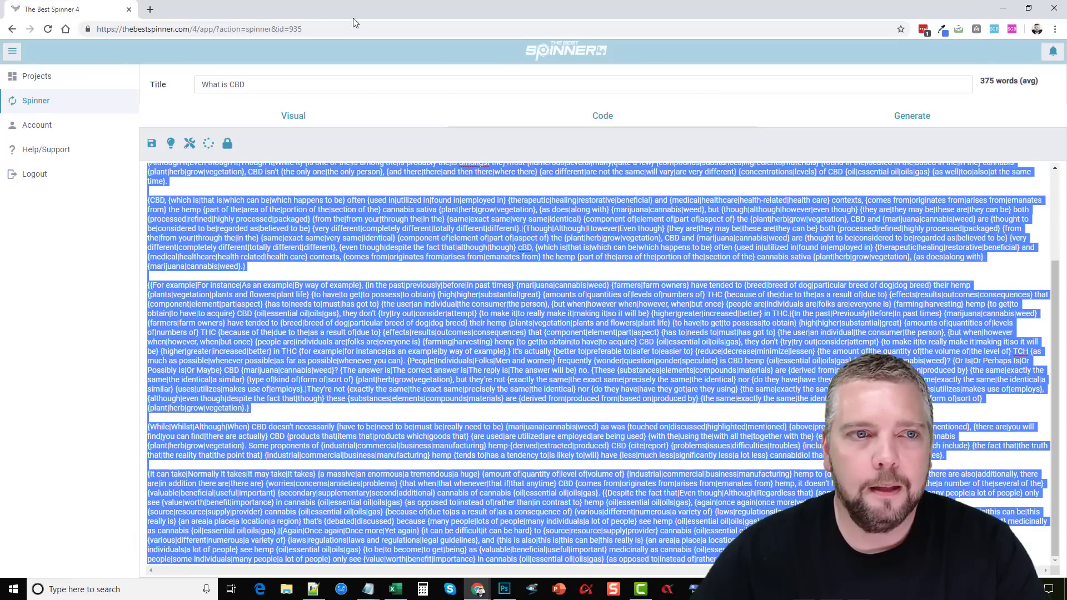
pyautogui.doubleClick(304, 13)
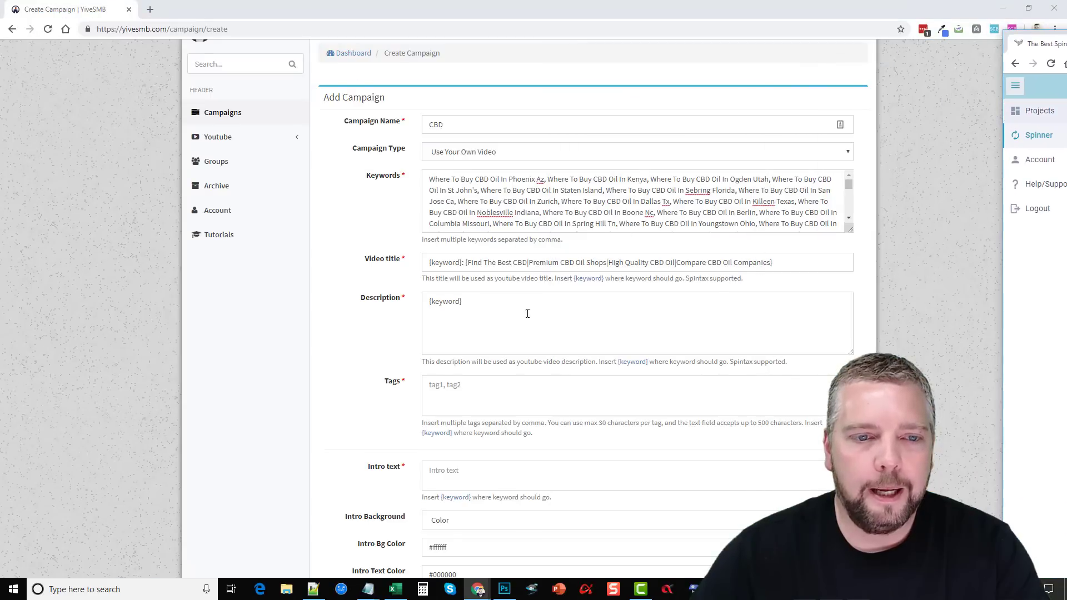
# - Paste the spun CBD article into the Description after the {keyword} placeholder
pyautogui.click(498, 301)
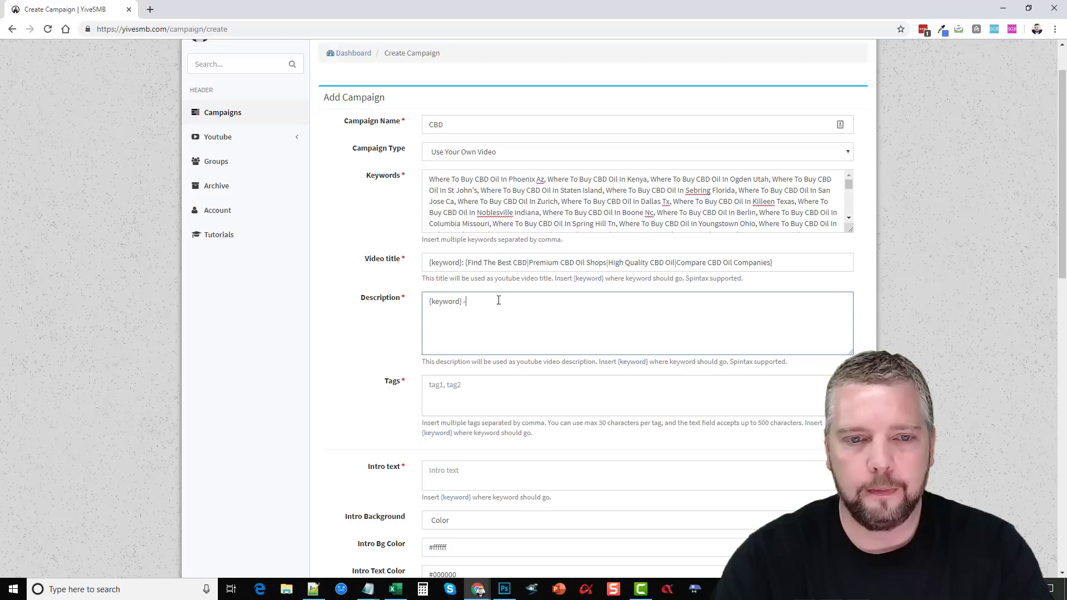
pyautogui.hotkey('ctrl', 'v')
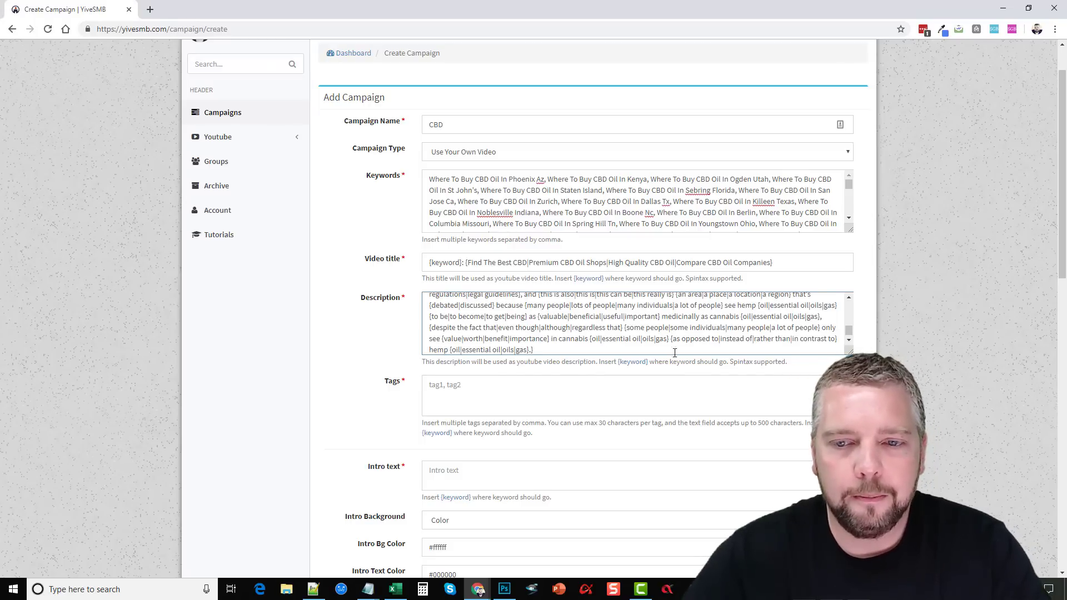
pyautogui.moveTo(850, 354); pyautogui.dragTo(845, 515)
pyautogui.scroll(10, 769, 429)
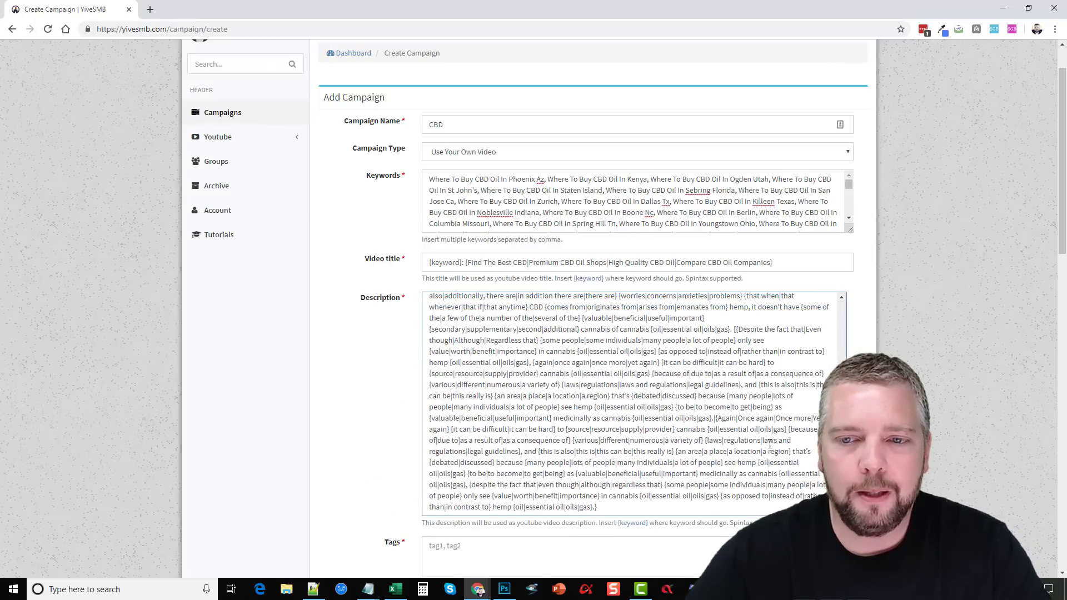
pyautogui.scroll(2, 769, 429)
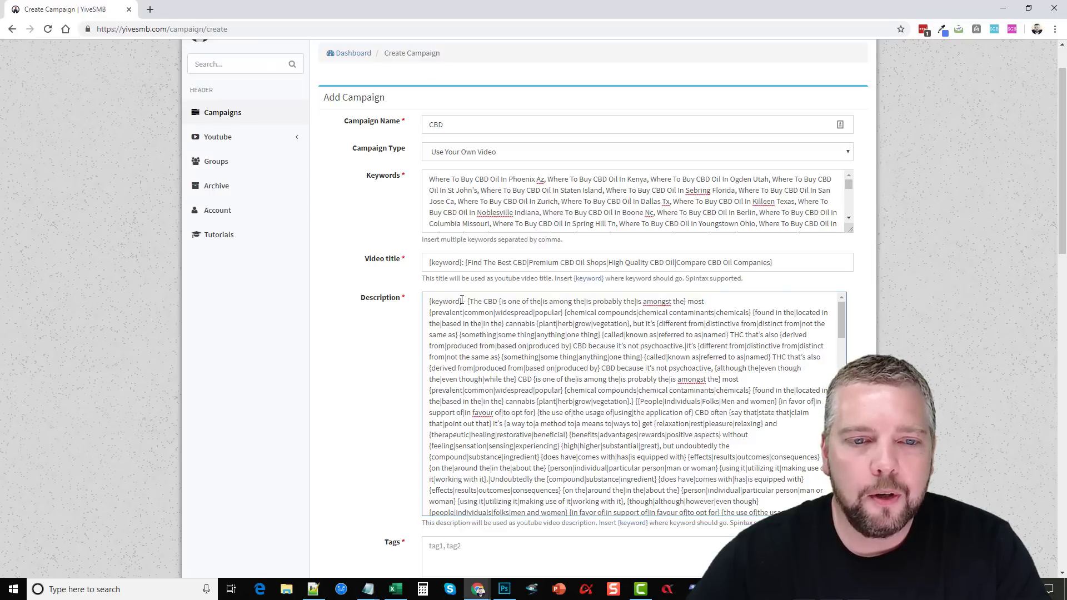
# - Insert another {keyword} placeholder before the 'For example' paragraph
pyautogui.moveTo(462, 302); pyautogui.dragTo(428, 301)
pyautogui.rightClick(448, 304)
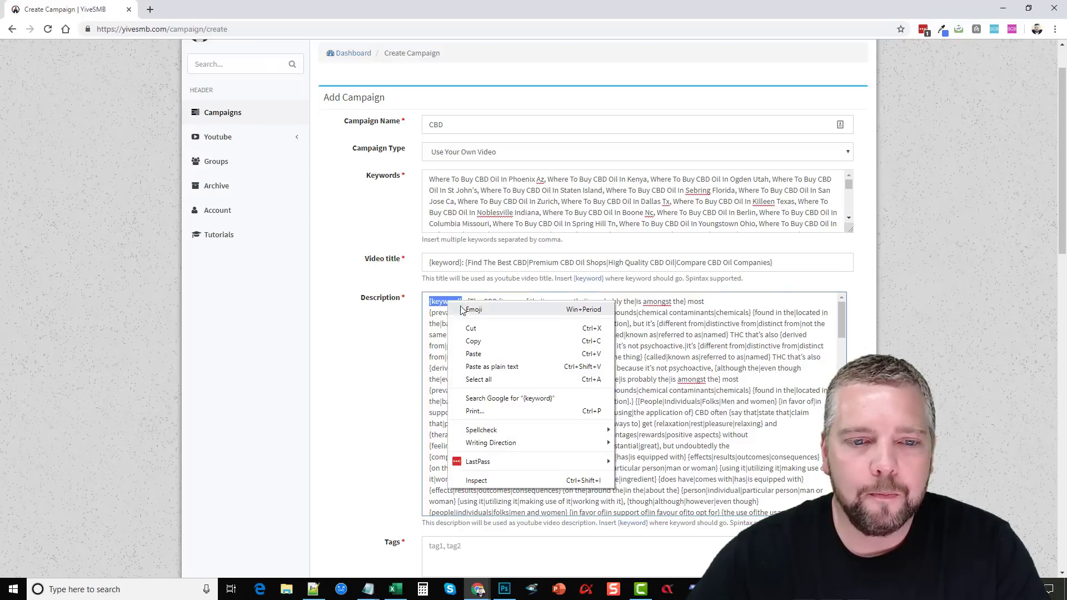
pyautogui.click(473, 342)
pyautogui.scroll(-10, 481, 378)
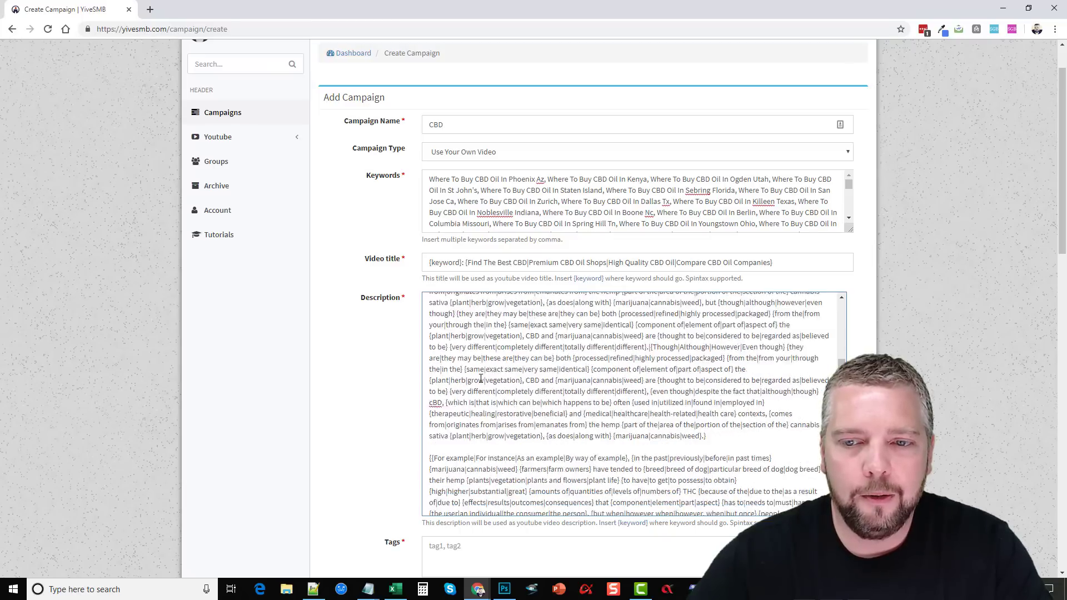
pyautogui.scroll(-5, 481, 379)
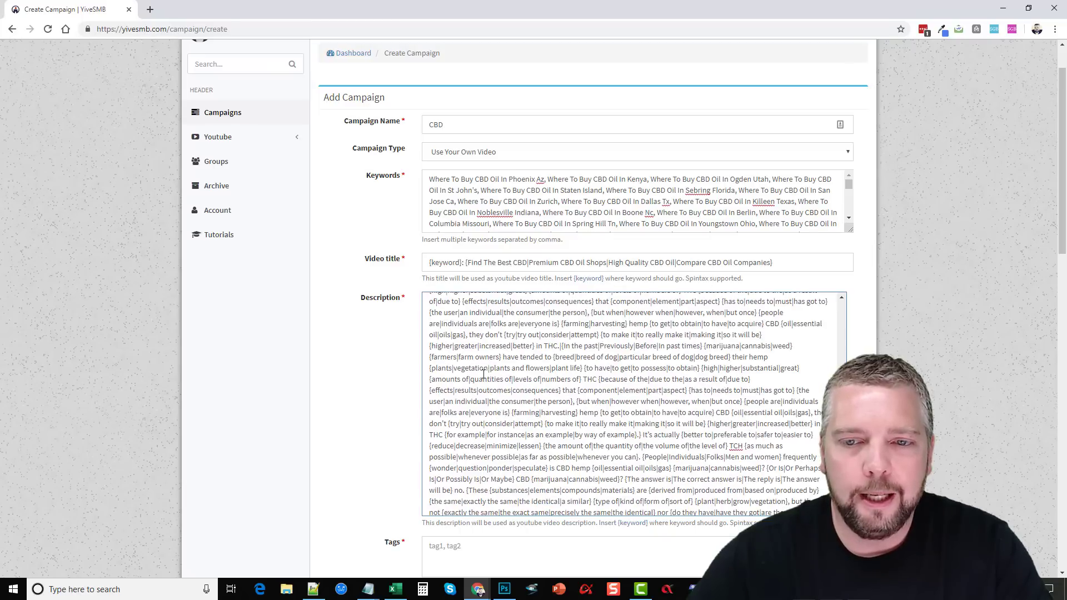
pyautogui.click(428, 313)
pyautogui.hotkey('ctrl', 'v')
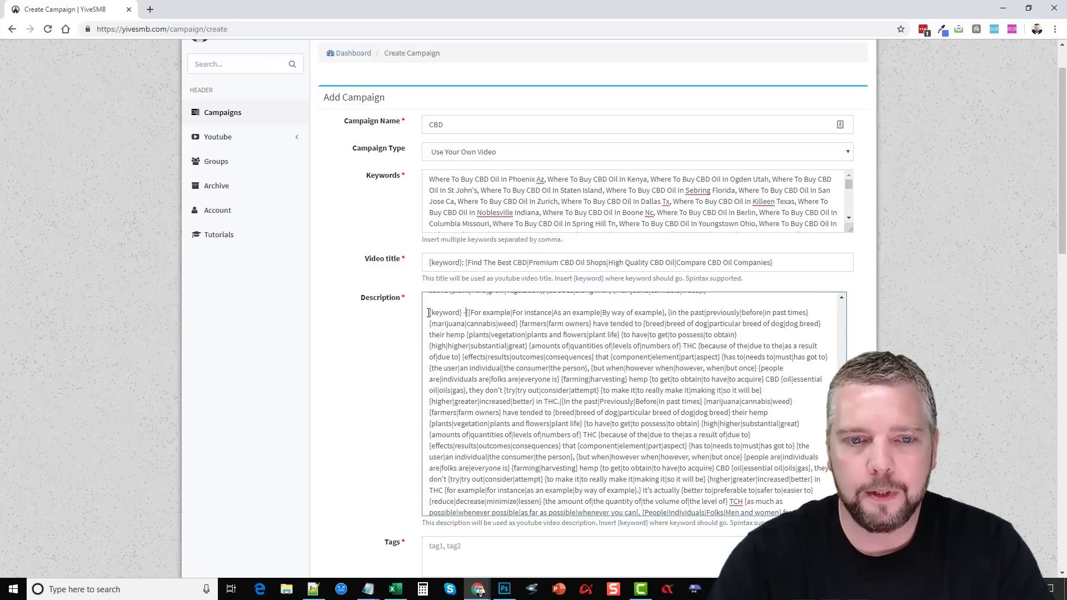
# - End the description with 'I hope you enjoyed this video on {keyword}'
pyautogui.scroll(-10, 515, 424)
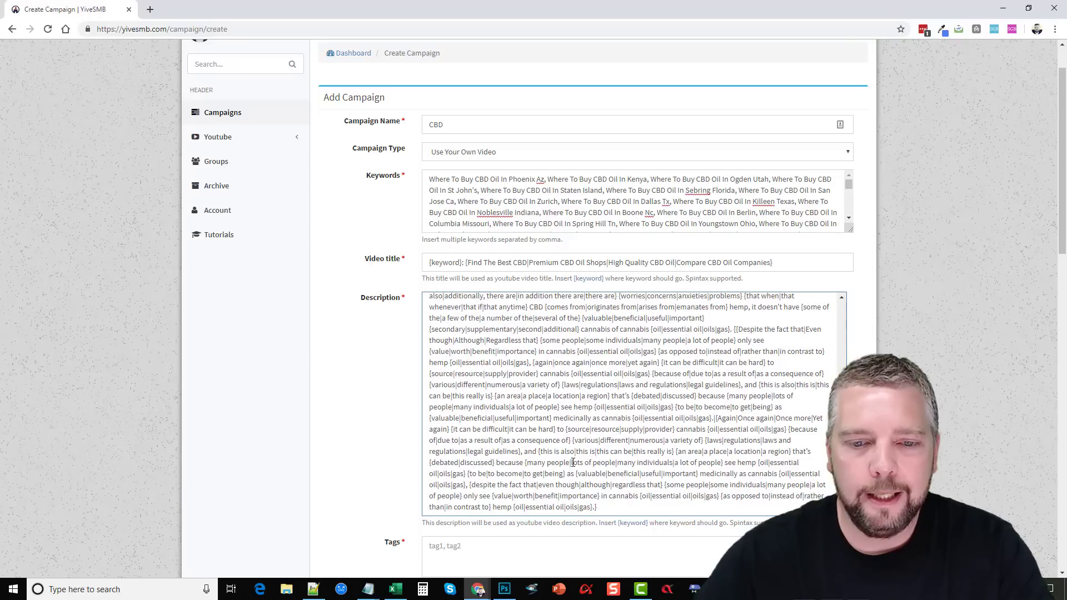
pyautogui.click(607, 507)
pyautogui.press('Return')
pyautogui.press('Return')
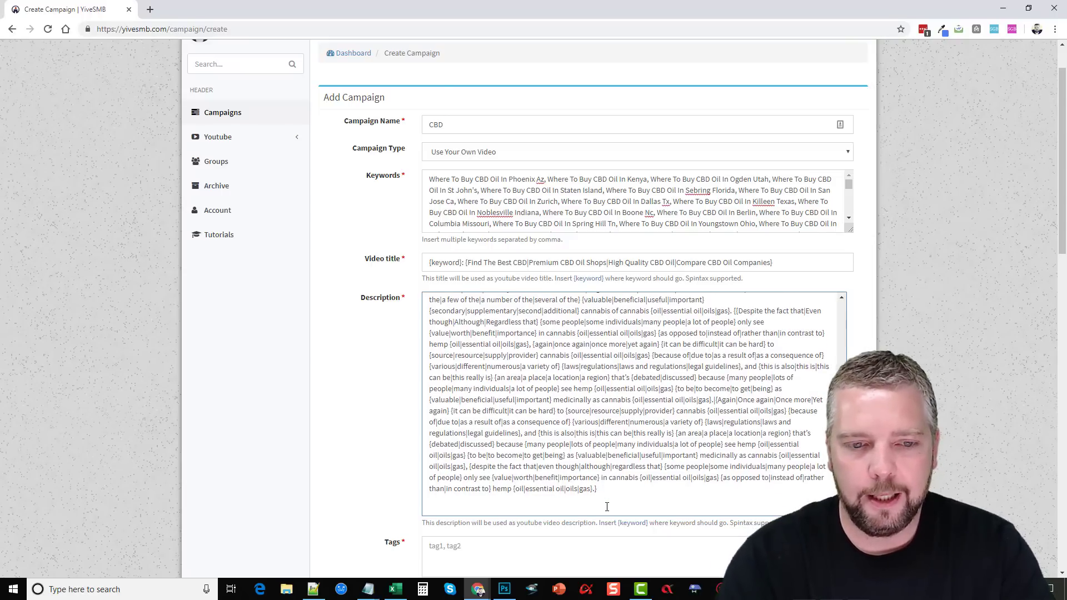
pyautogui.write('I ho')
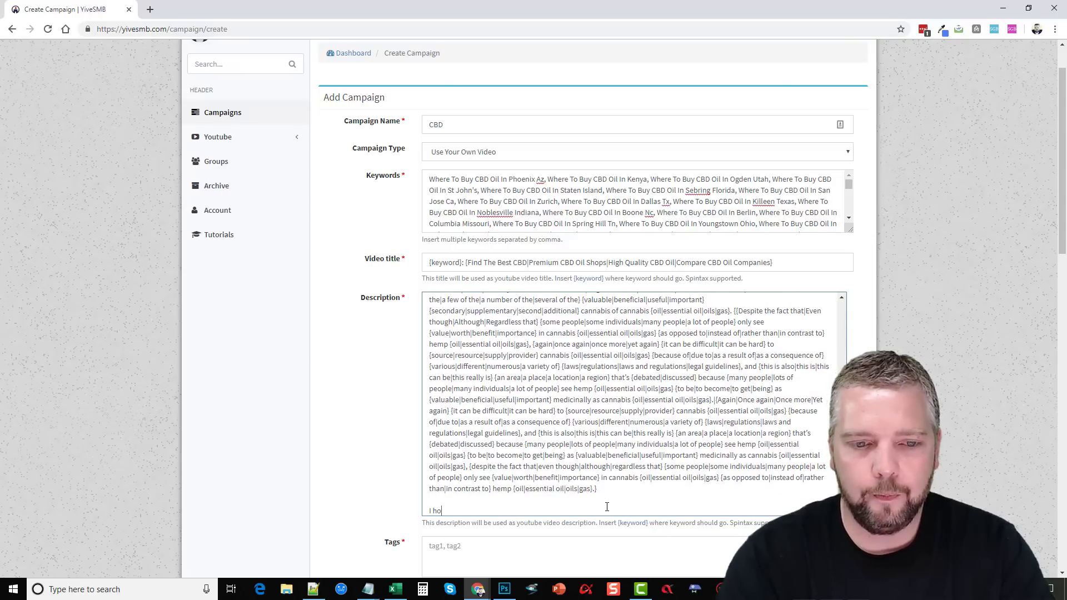
pyautogui.write('pe you enjoye')
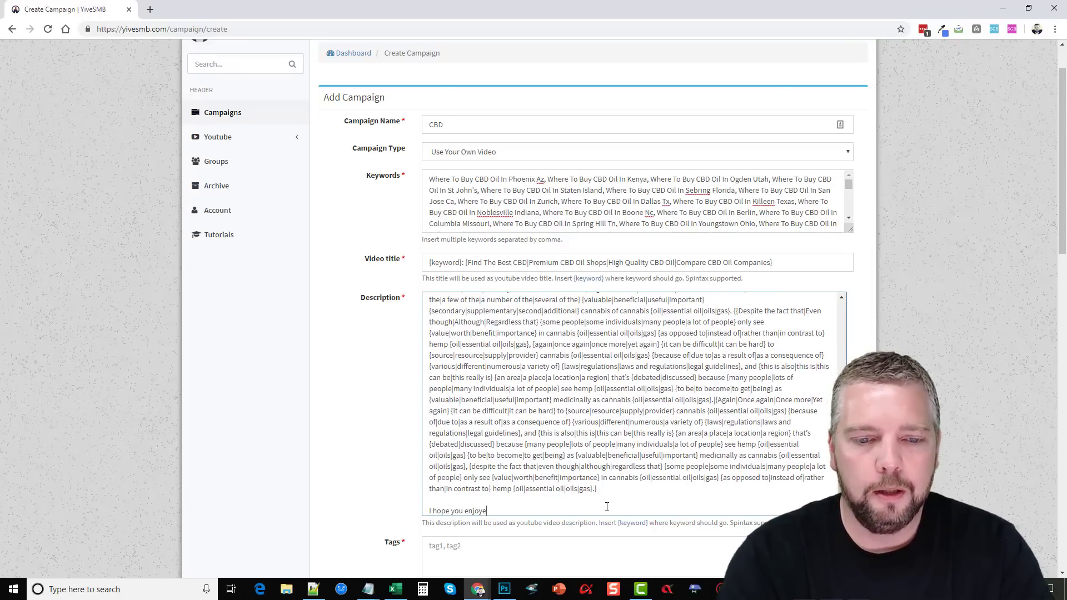
pyautogui.write('d this video on')
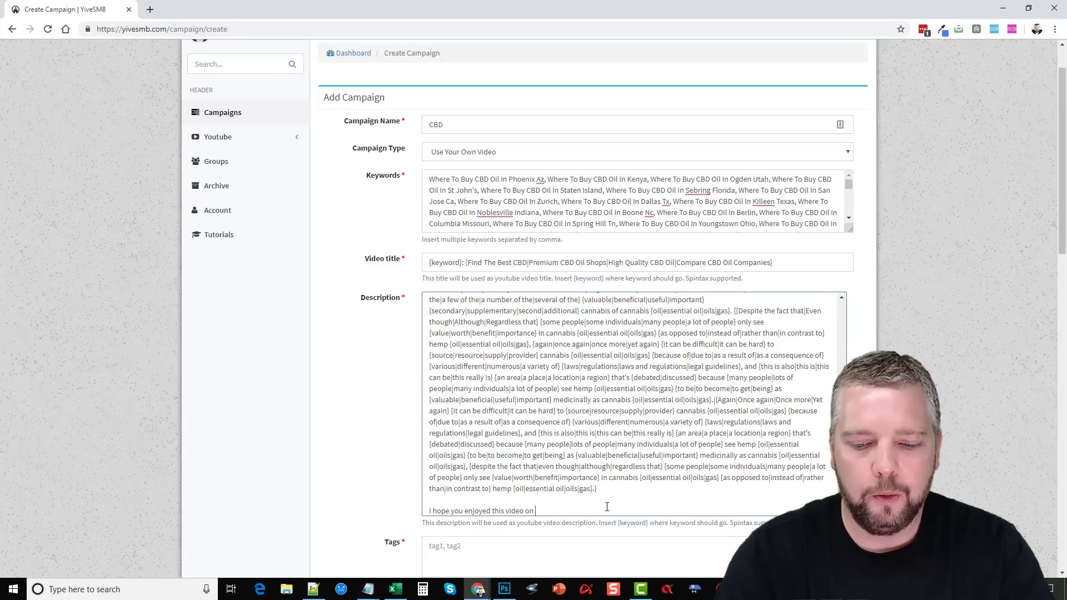
pyautogui.hotkey('ctrl', 'v')
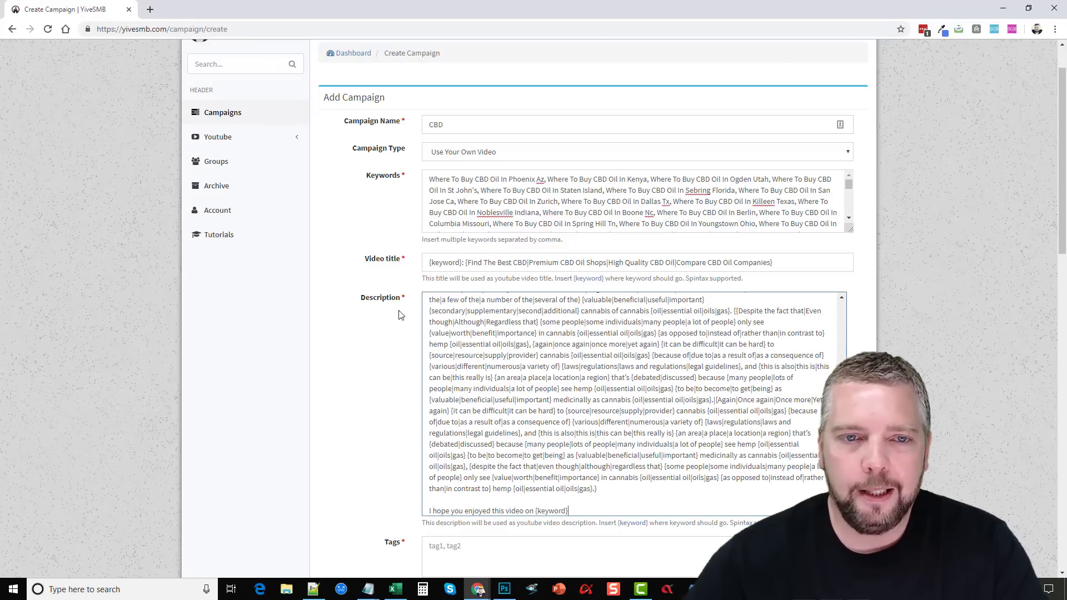
# - Fill Tags with {keyword},buy cbd,where to buy cbd,best cbd oil,where to buy cbd oil,best cbd oil near me
pyautogui.scroll(-3, 368, 411)
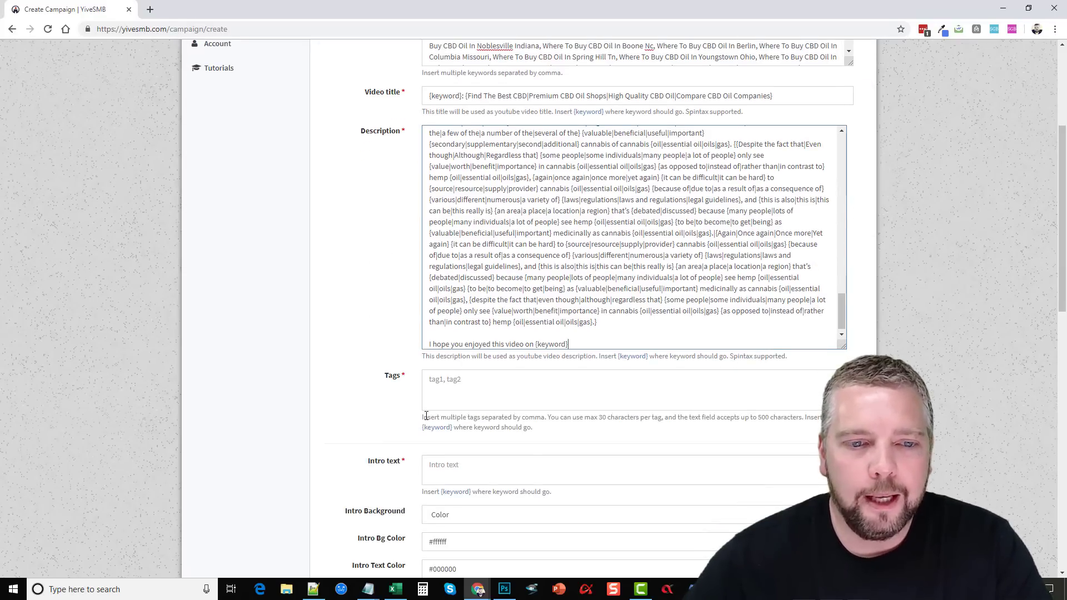
pyautogui.click(469, 378)
pyautogui.hotkey('ctrl', 'v')
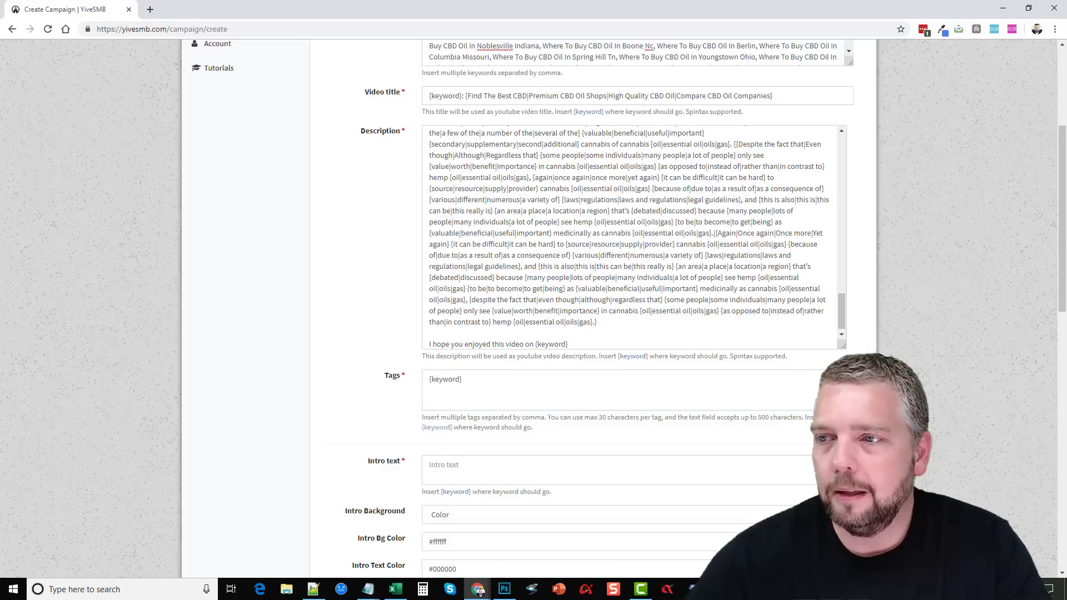
pyautogui.click(313, 589)
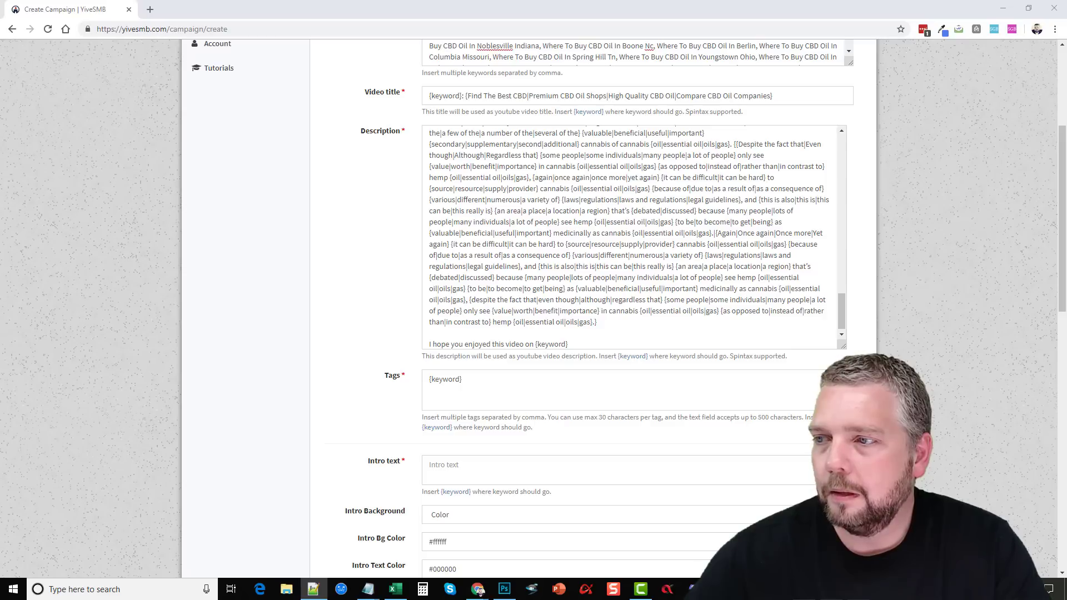
pyautogui.click(485, 377)
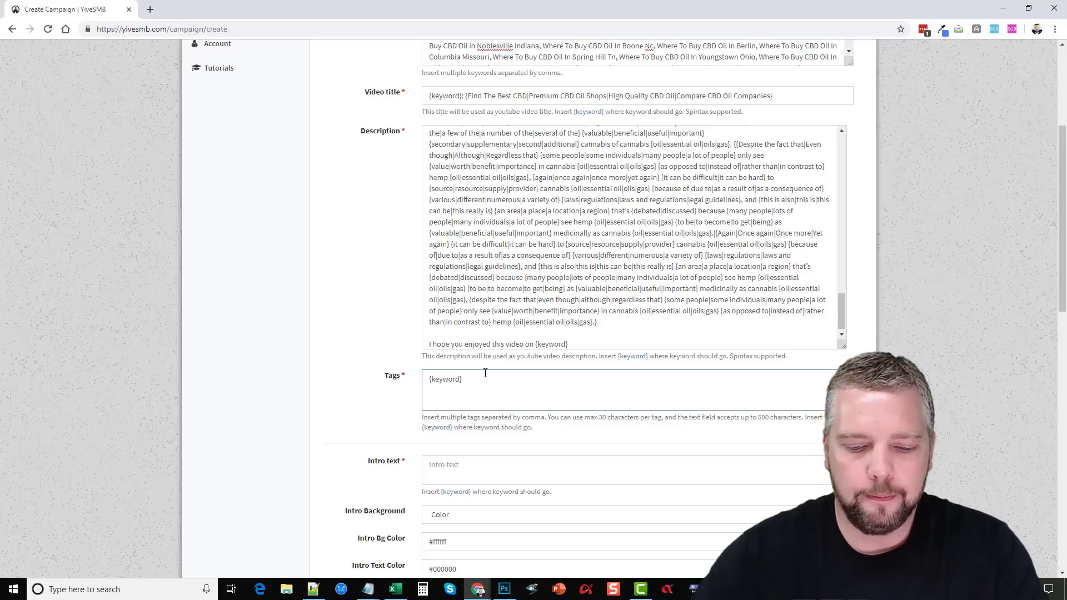
pyautogui.write(',')
pyautogui.hotkey('ctrl', 'v')
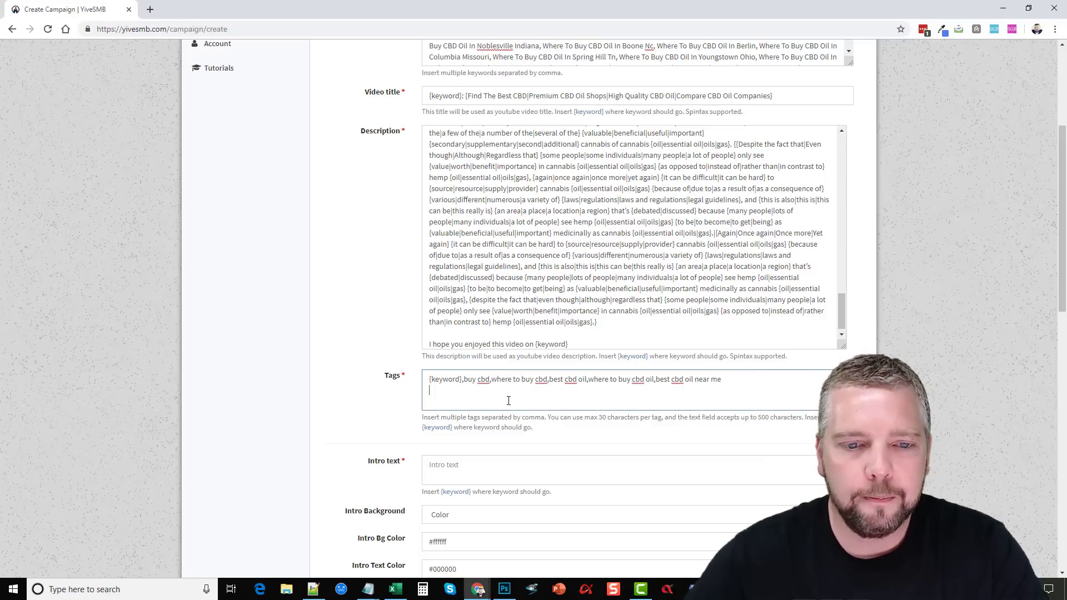
pyautogui.click(294, 311)
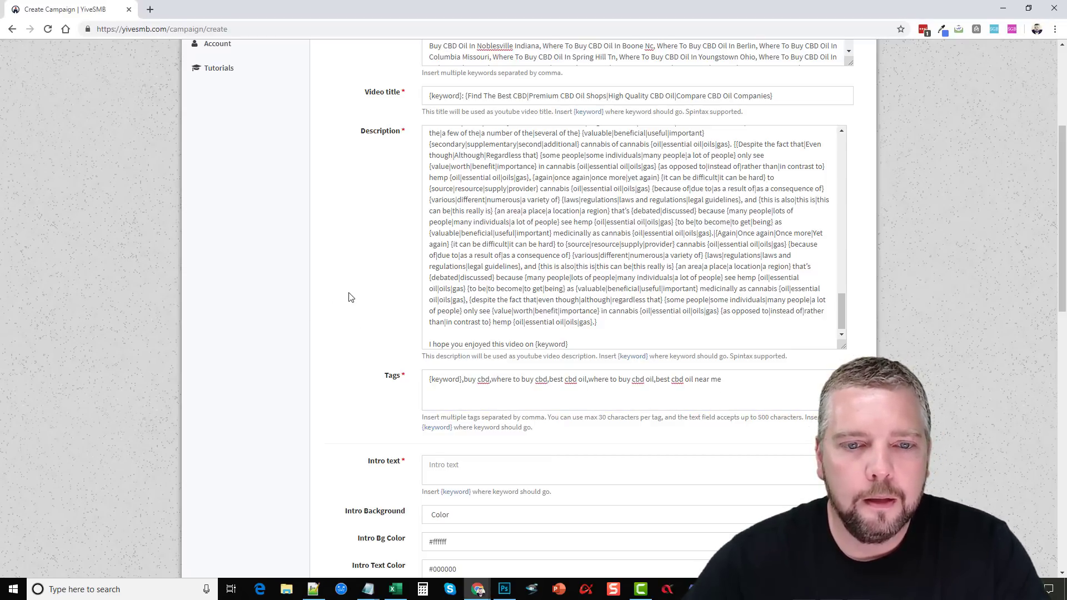
pyautogui.scroll(-3, 351, 298)
# - Set intro text to {keyword}, keeping a Color background of #ffffff and #000000 text
pyautogui.click(463, 306)
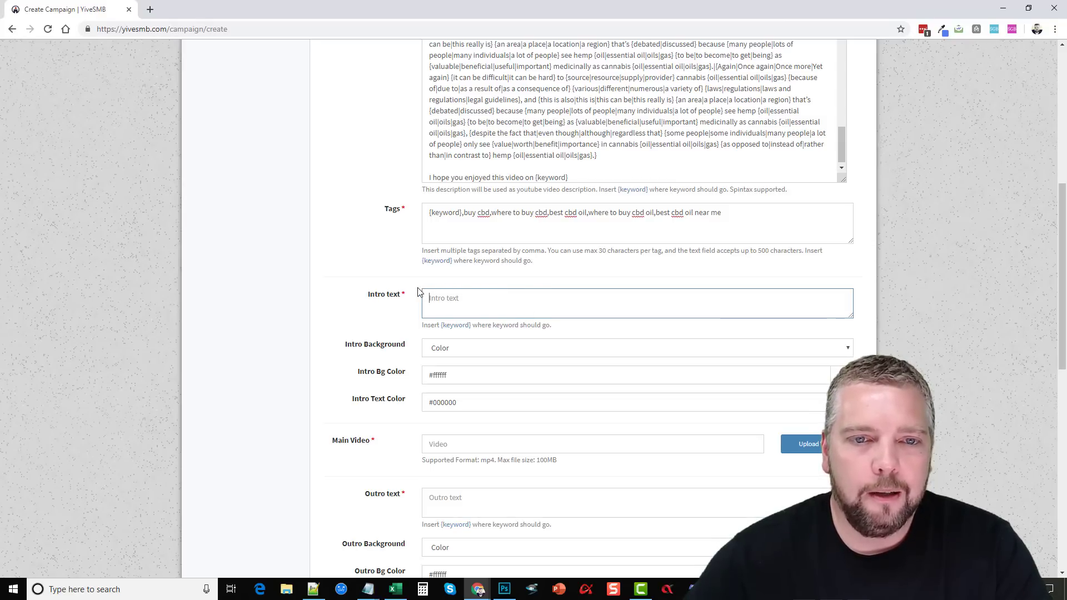
pyautogui.click(458, 327)
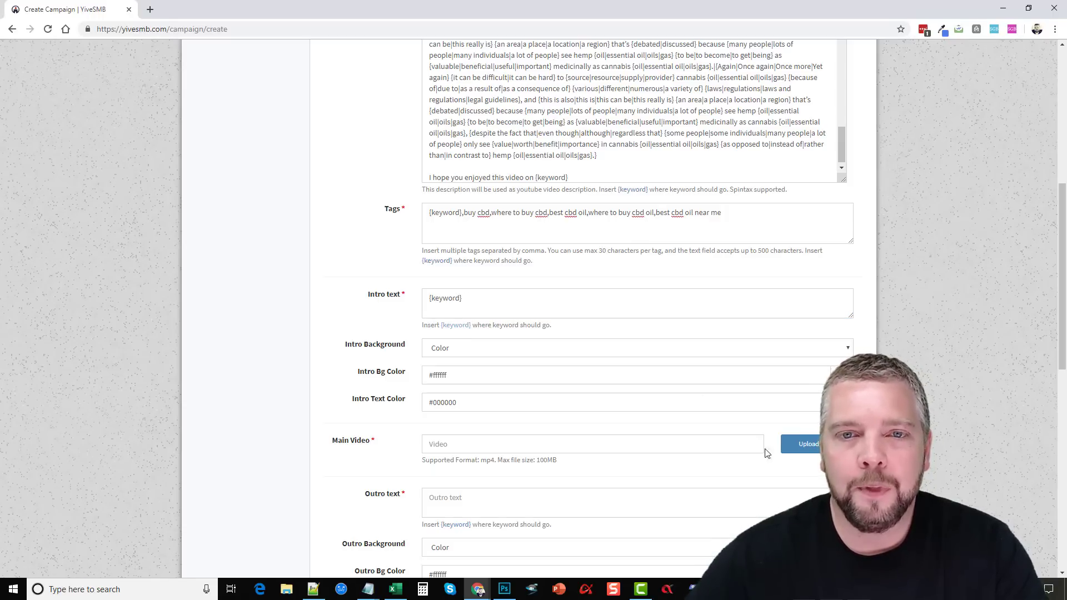
pyautogui.click(486, 300)
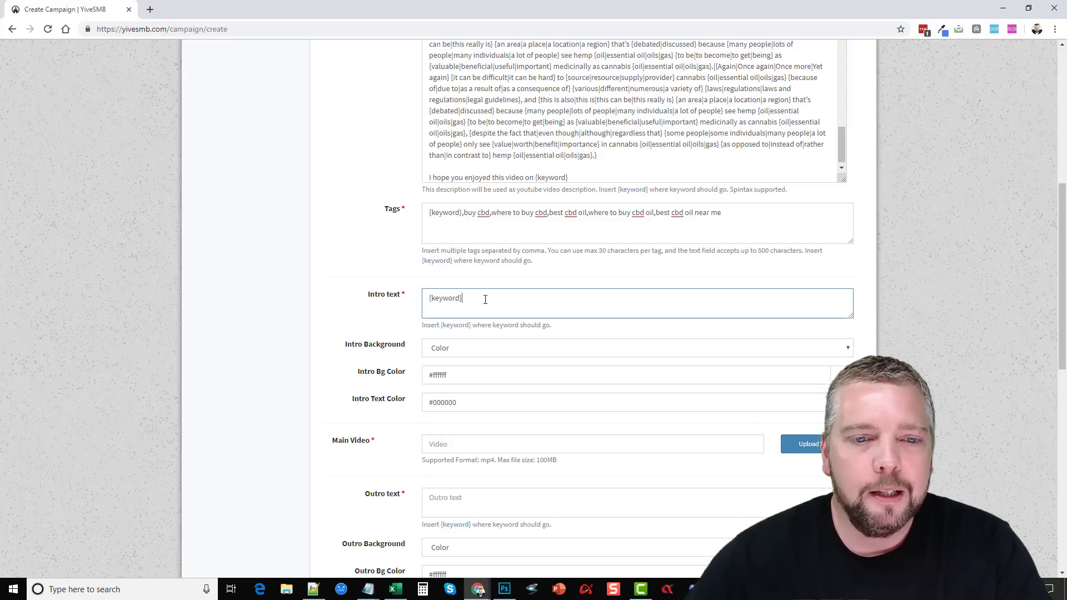
pyautogui.click(473, 348)
pyautogui.click(472, 349)
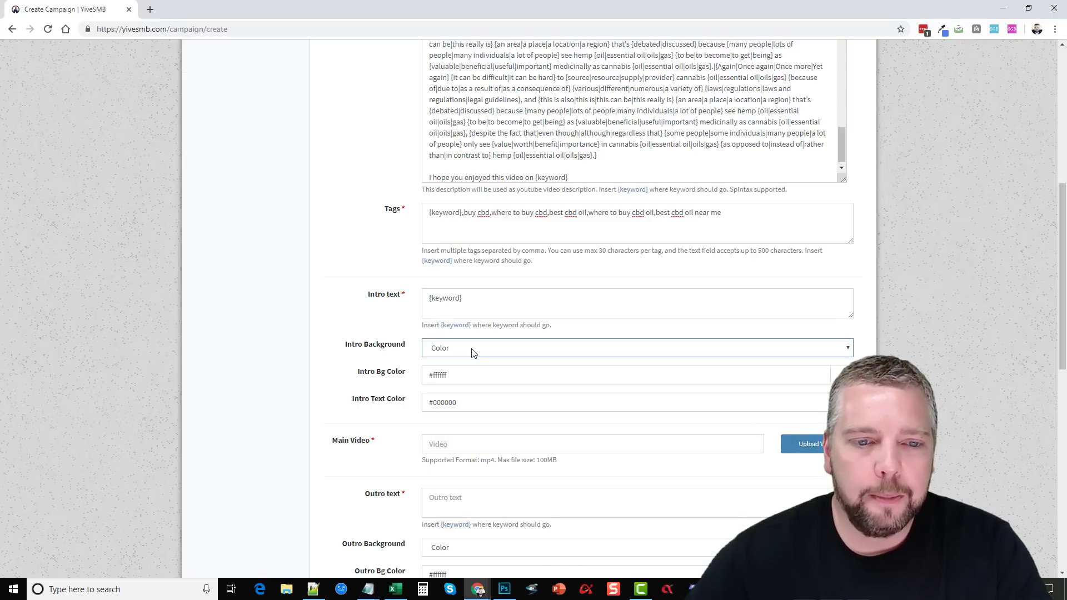
pyautogui.click(466, 376)
pyautogui.click(493, 401)
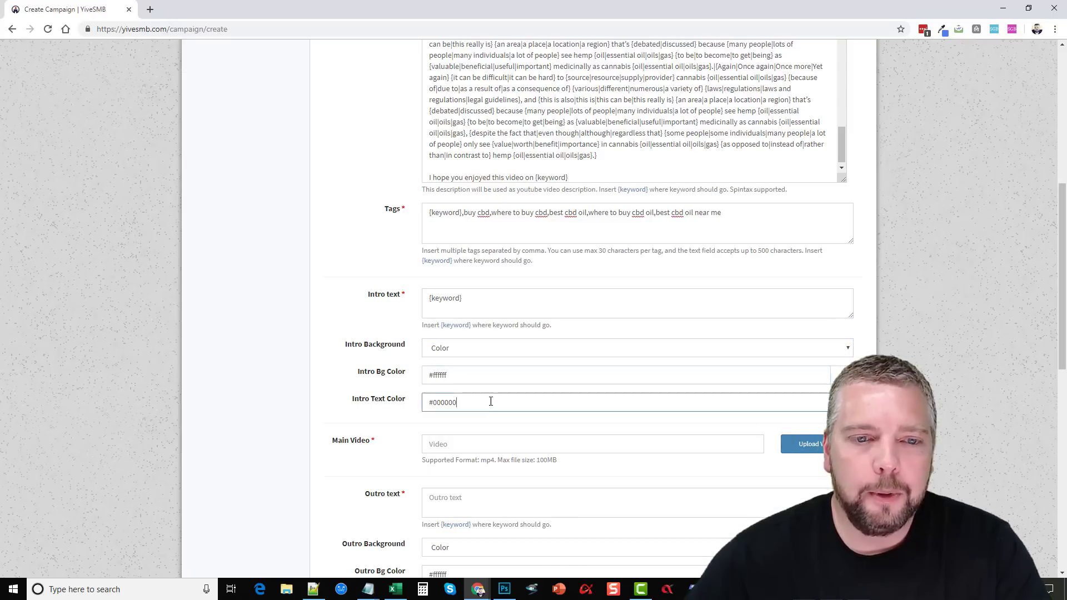
pyautogui.tripleClick(461, 298)
pyautogui.click(354, 304)
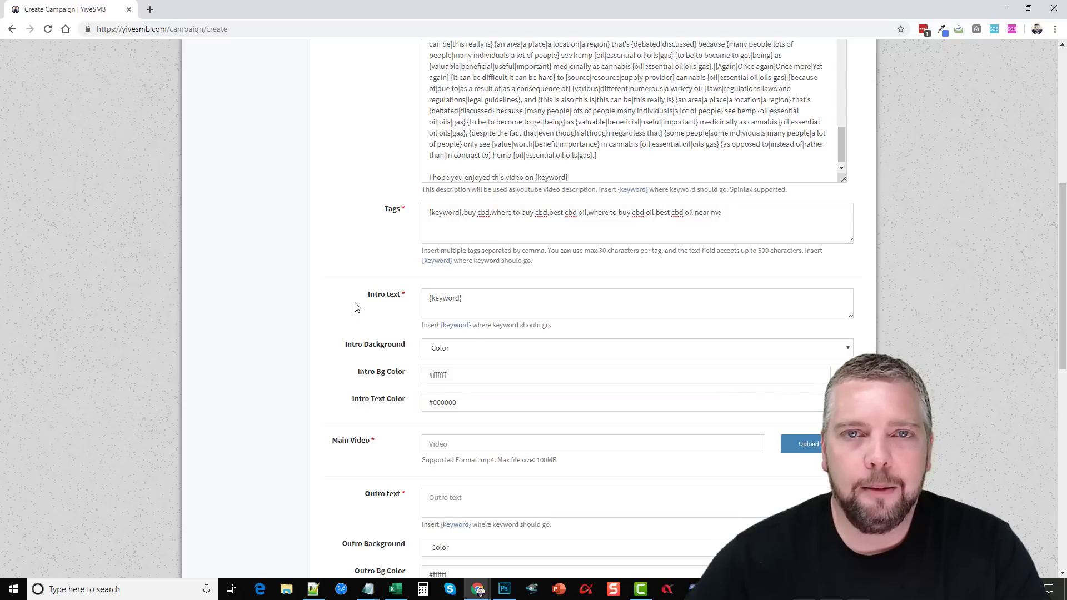
pyautogui.scroll(-3, 345, 392)
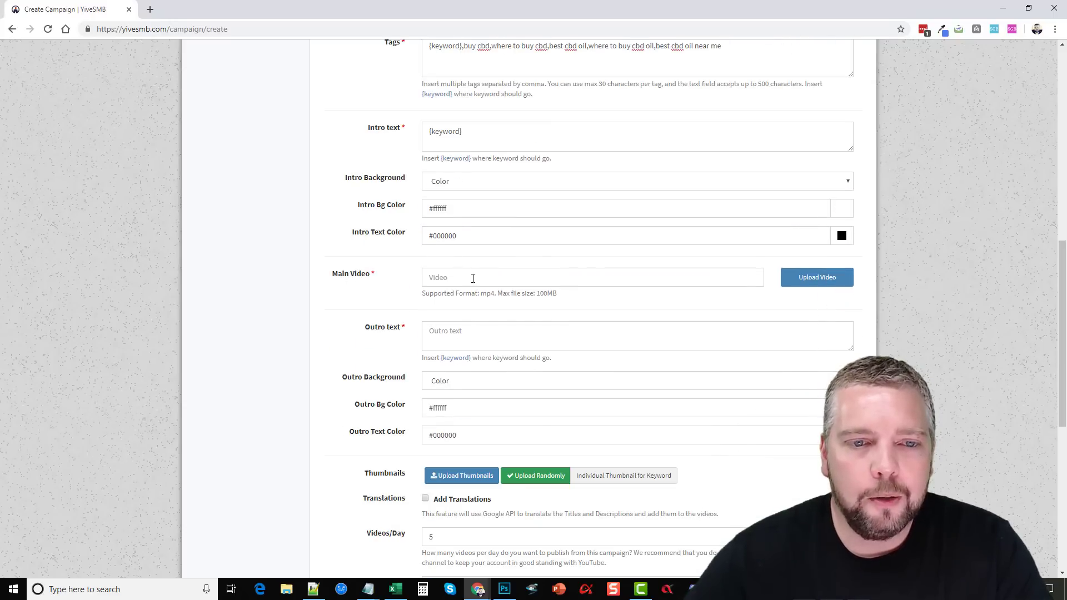
# - Upload buy cbd.mp4 from the Hemp folder as the campaign's main video
pyautogui.click(791, 278)
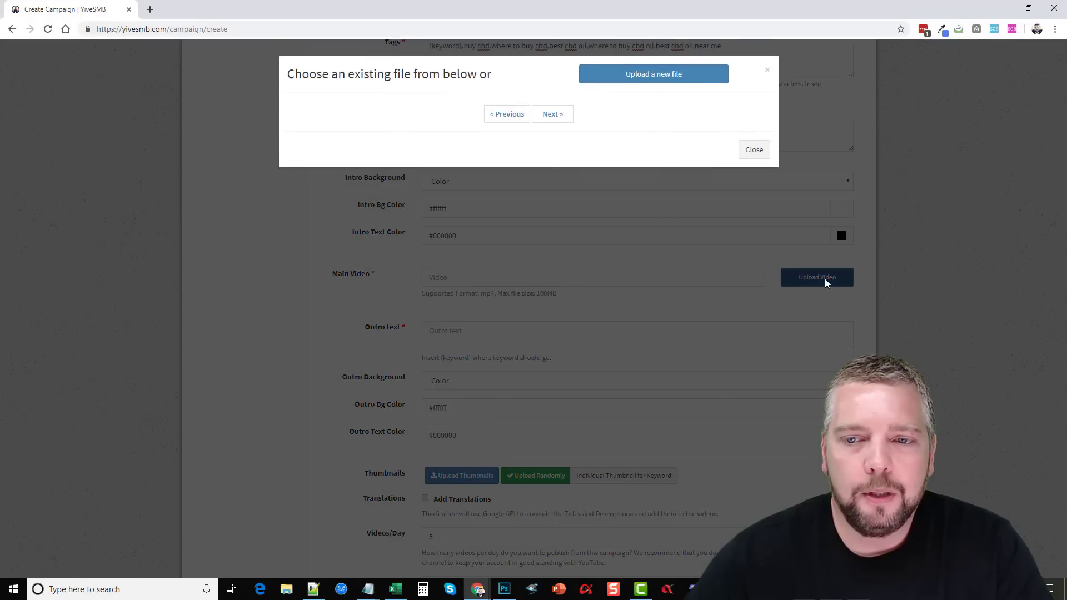
pyautogui.click(662, 78)
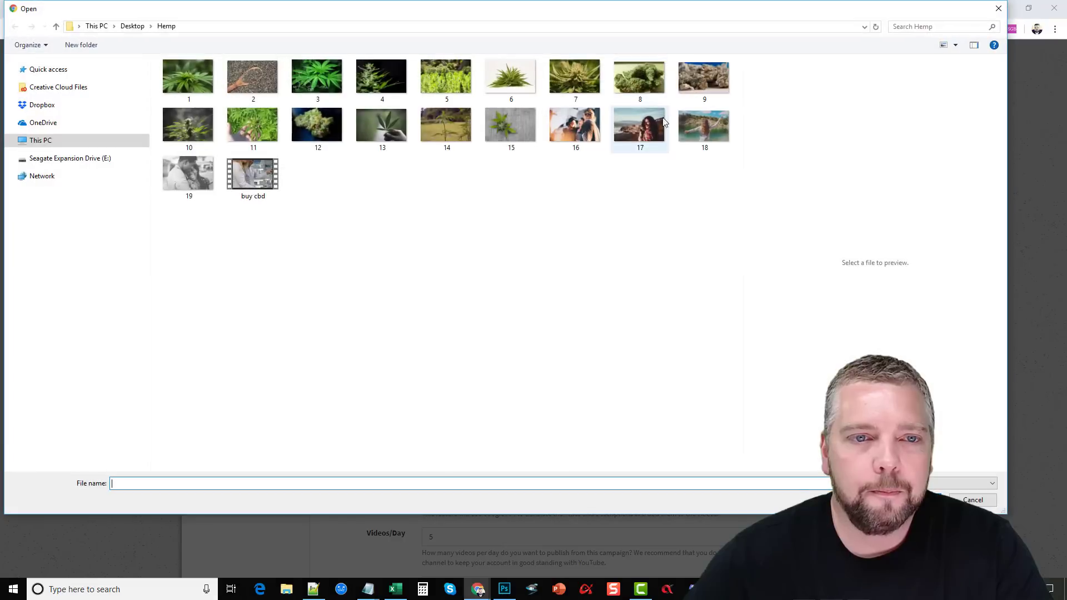
pyautogui.click(262, 176)
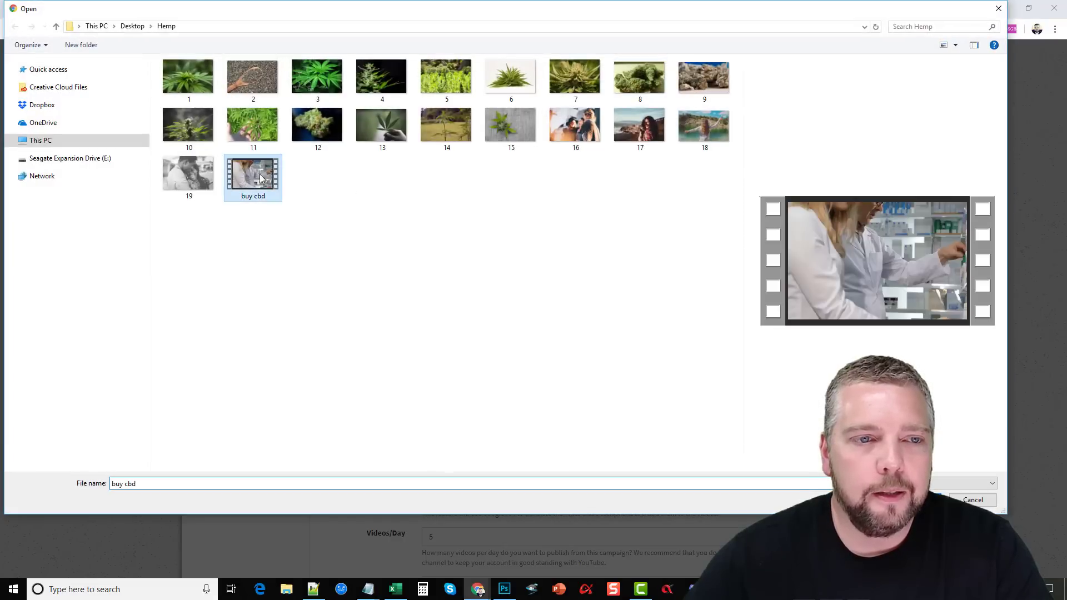
pyautogui.press('Return')
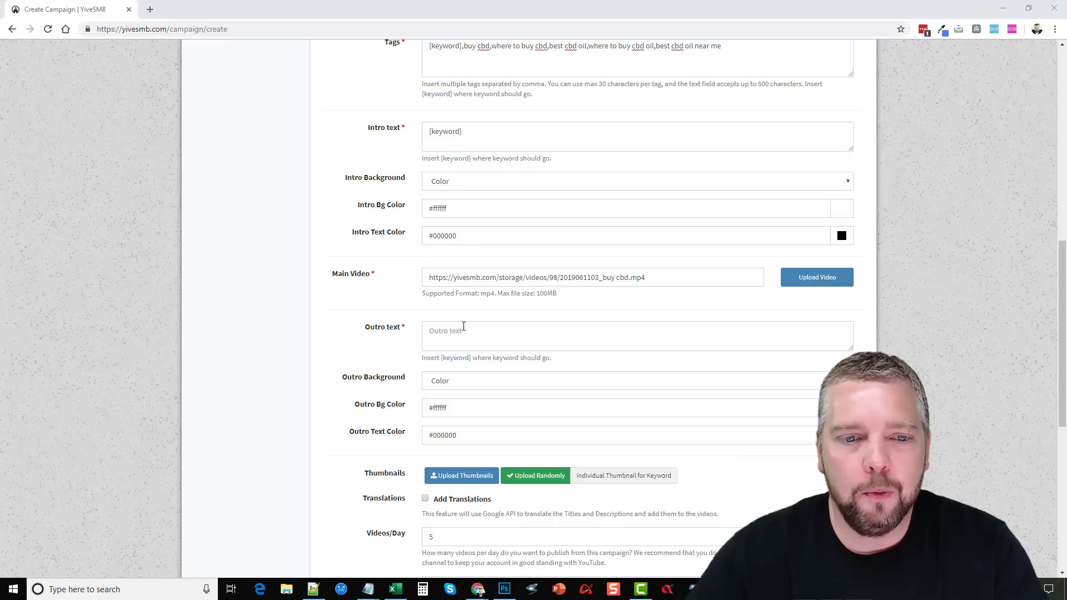
# - Set the outro text to {keyword} and keep the Color outro background, white with black text
pyautogui.click(456, 358)
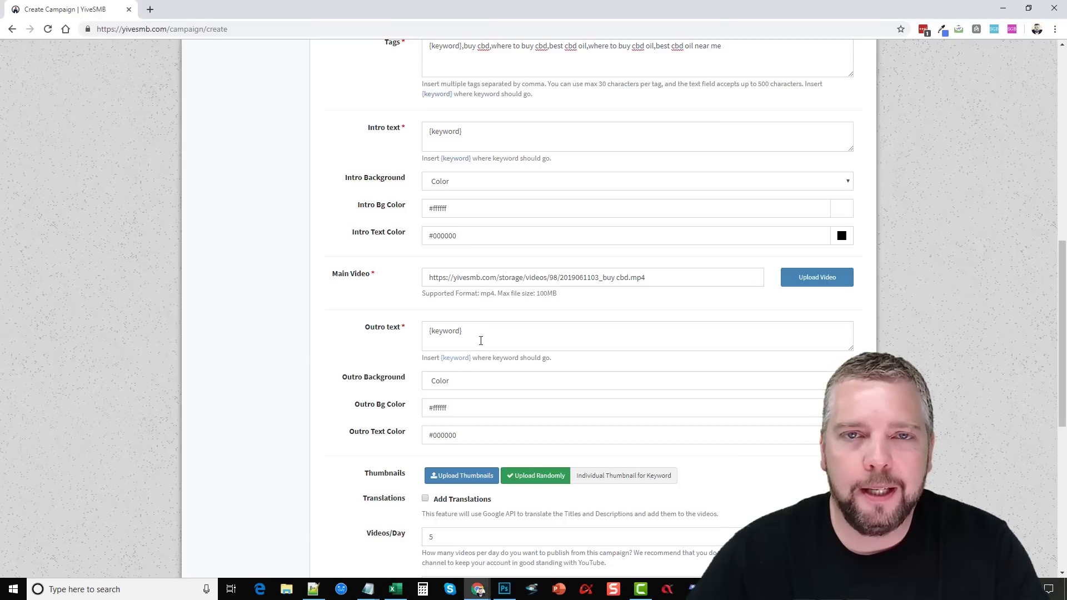
pyautogui.scroll(-2, 359, 351)
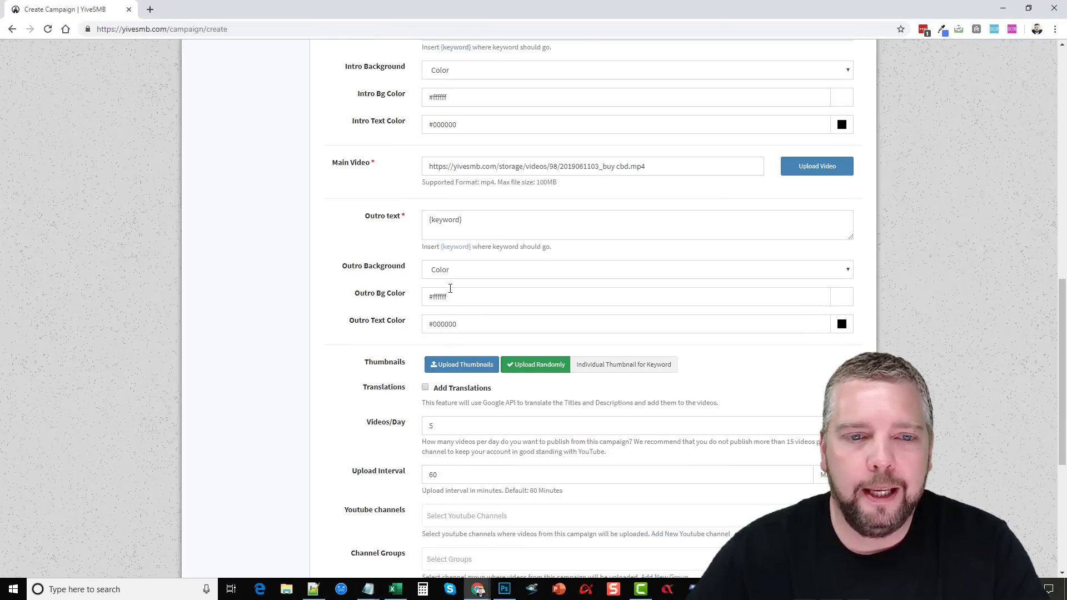
pyautogui.click(470, 274)
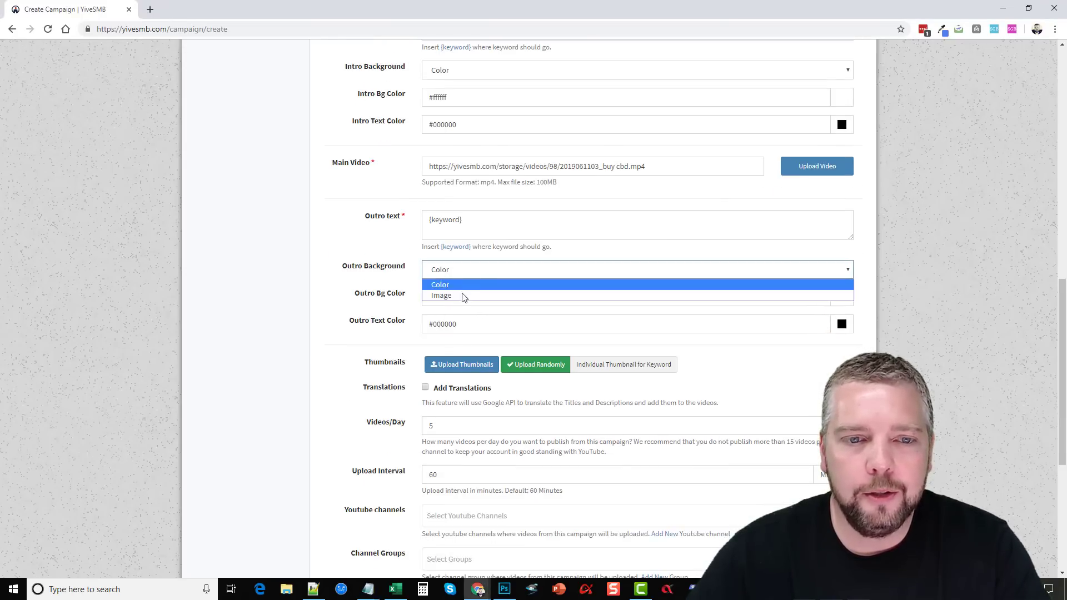
pyautogui.click(300, 270)
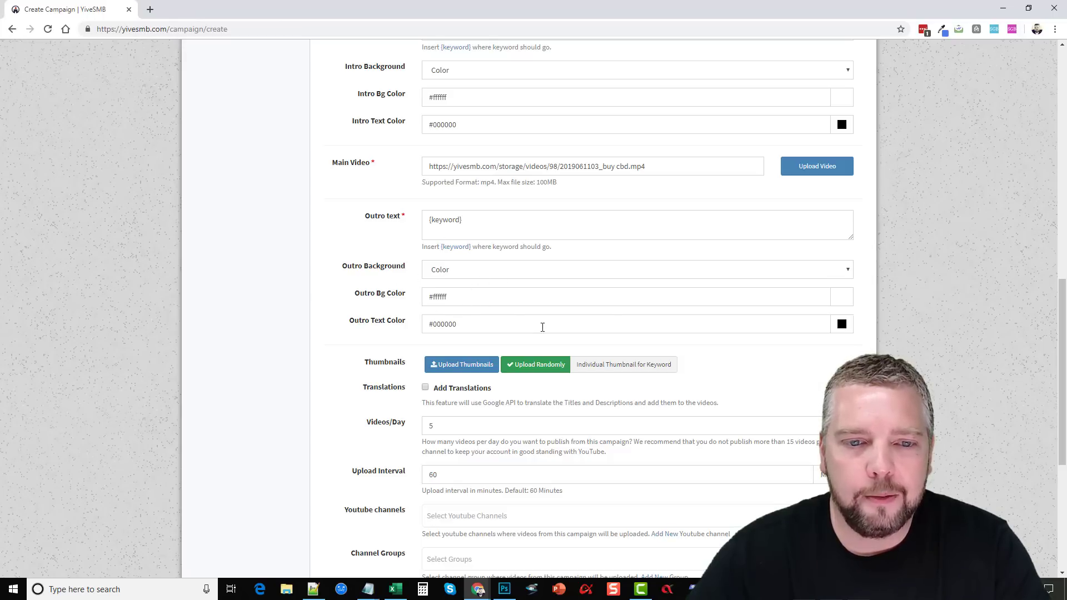
pyautogui.scroll(-2, 345, 341)
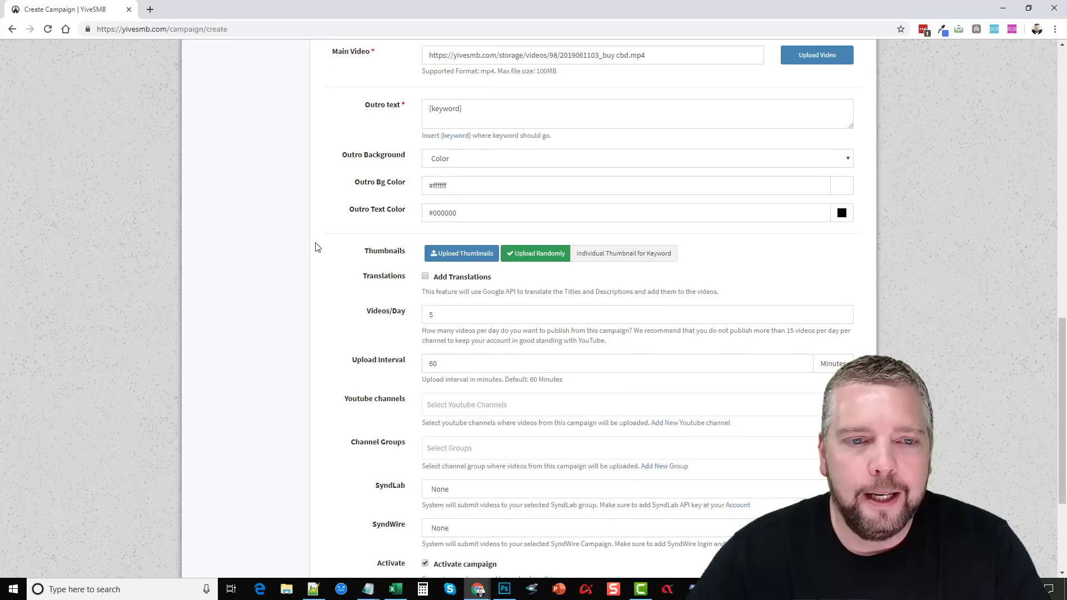
pyautogui.click(629, 259)
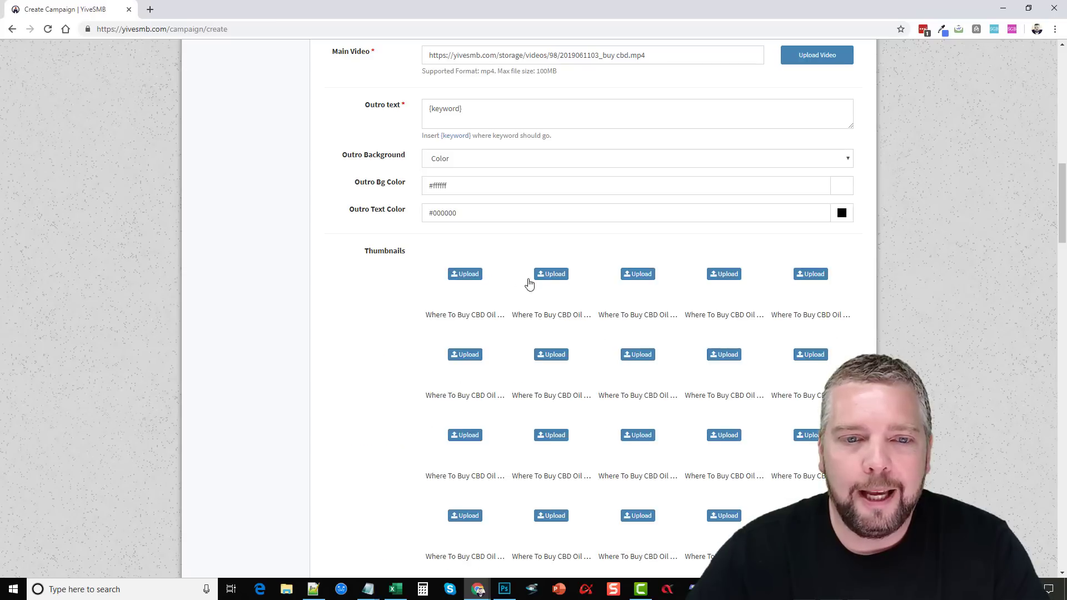
pyautogui.scroll(-20, 559, 396)
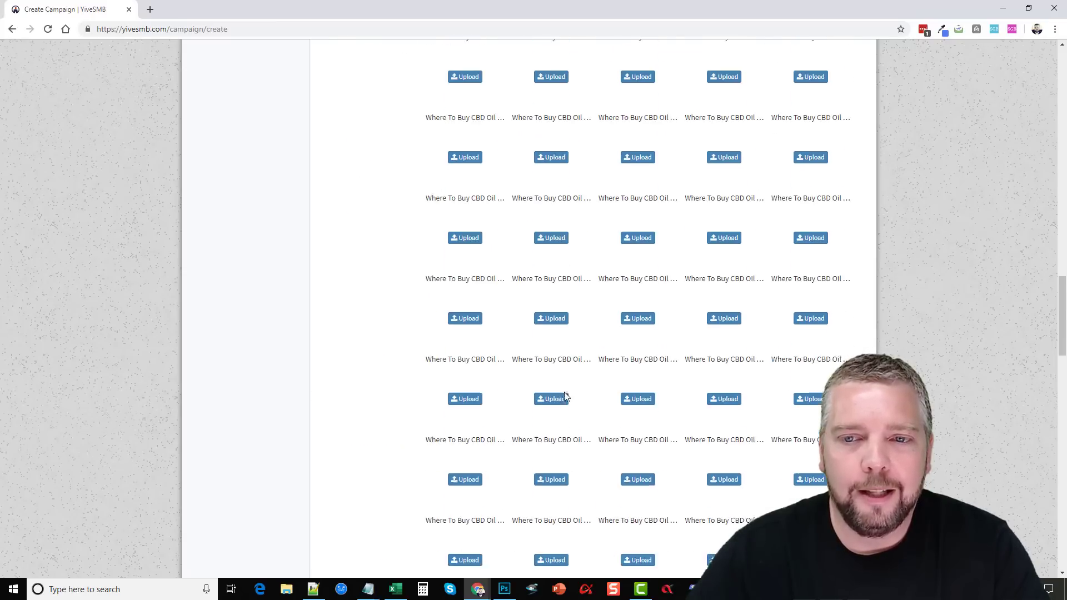
pyautogui.scroll(-8, 567, 397)
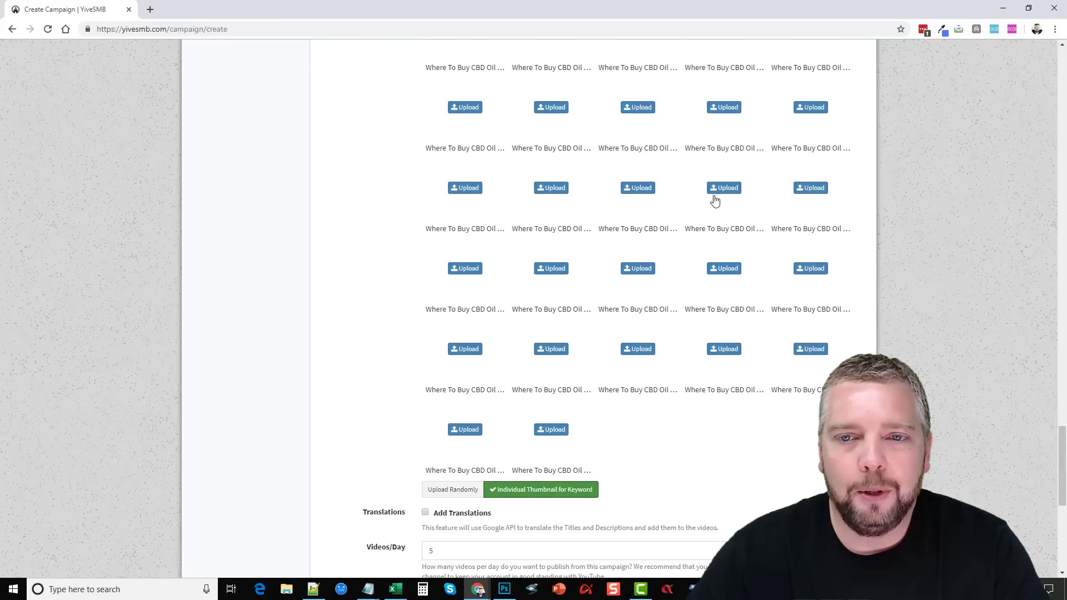
pyautogui.scroll(-3, 628, 381)
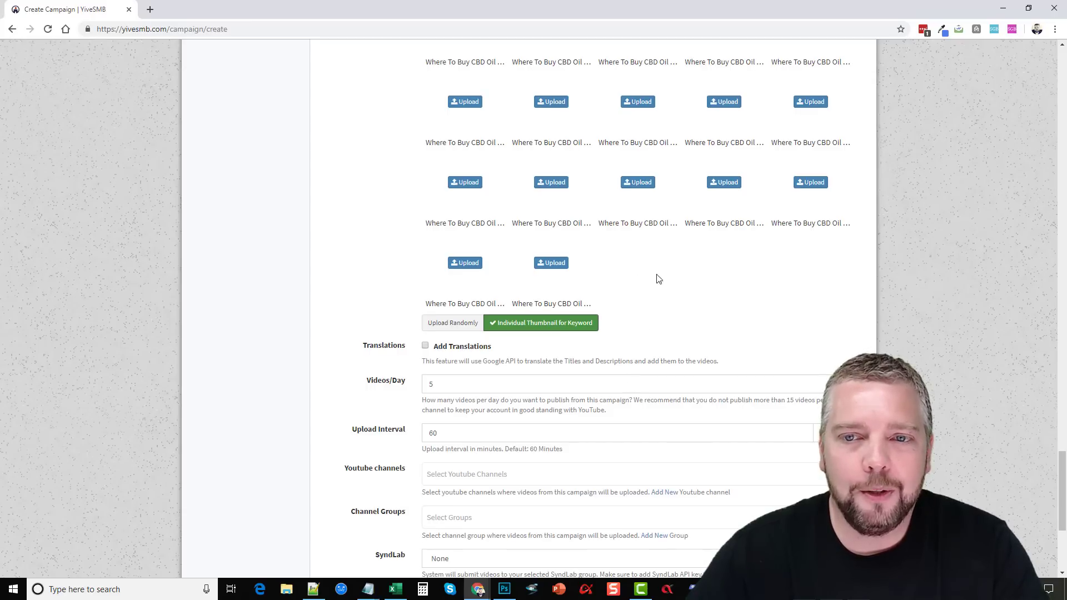
pyautogui.click(448, 324)
pyautogui.scroll(4, 516, 330)
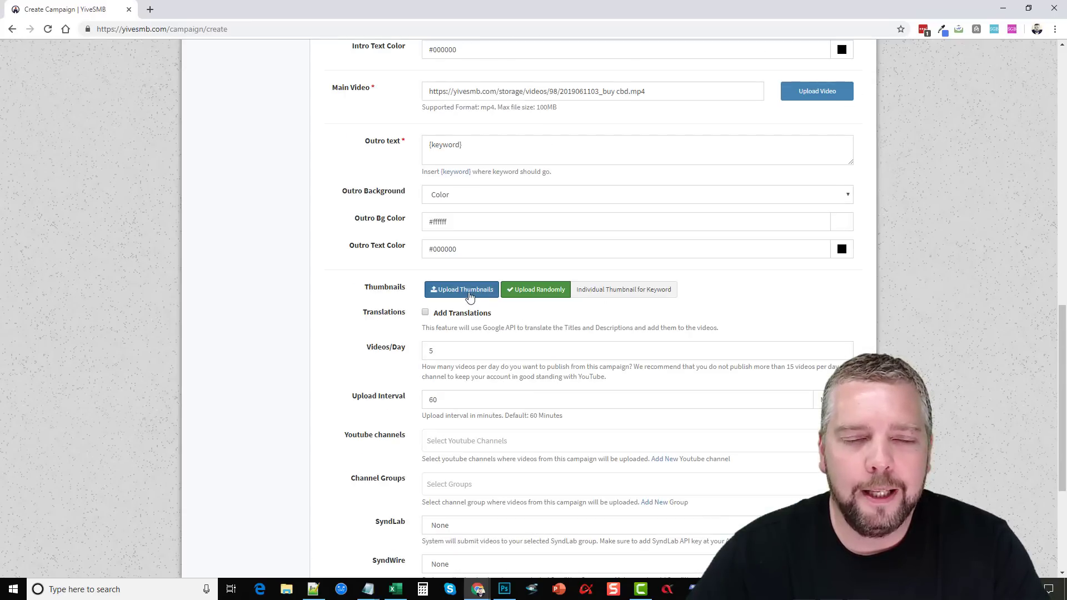
# - Upload all nineteen Hemp folder images as thumbnails, leaving out buy cbd.mp4
pyautogui.click(485, 289)
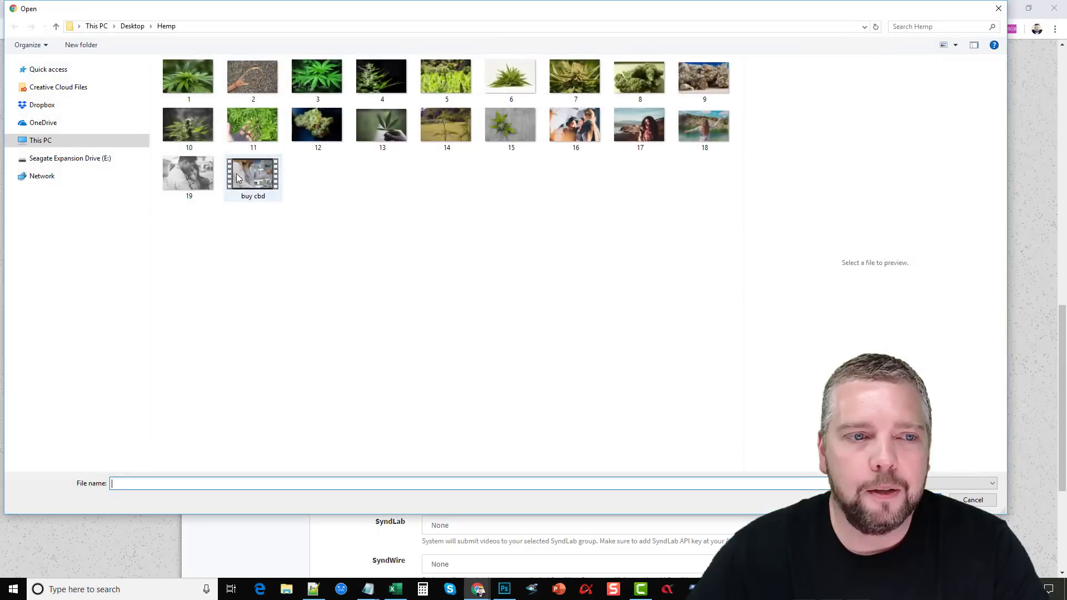
pyautogui.moveTo(158, 79); pyautogui.dragTo(729, 198)
pyautogui.keyDown('ctrl'); pyautogui.click(261, 182); pyautogui.keyUp('ctrl')
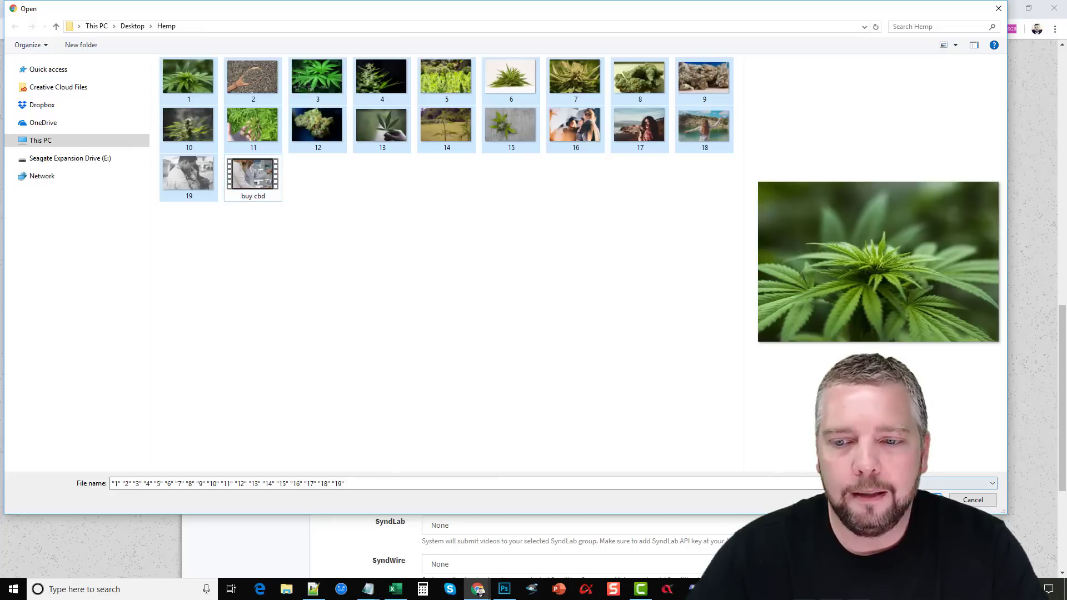
pyautogui.click(923, 500)
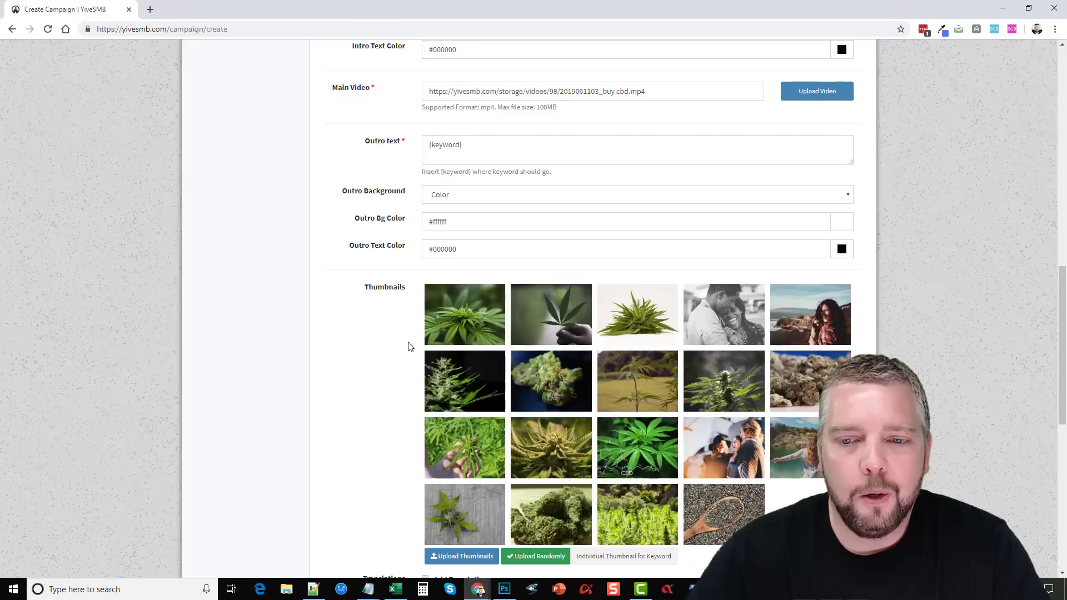
pyautogui.scroll(-2, 343, 389)
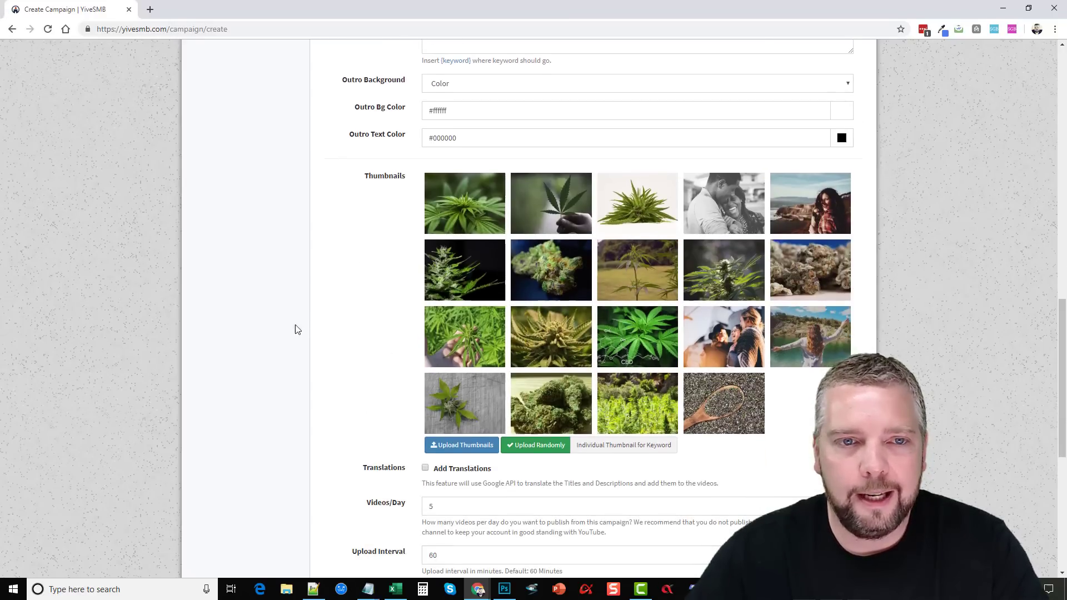
pyautogui.scroll(-6, 315, 362)
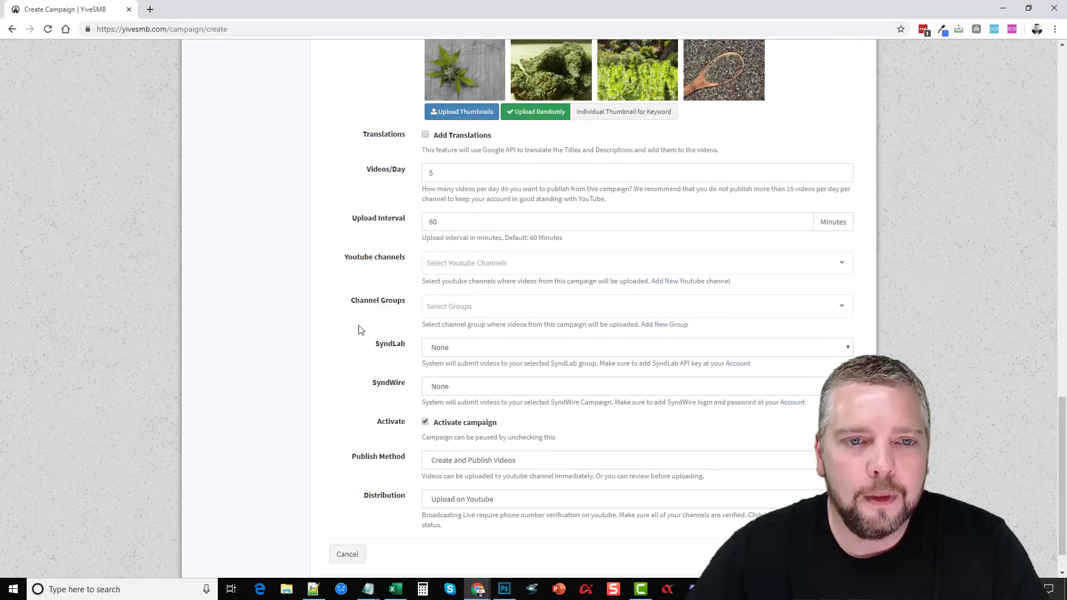
# - Leave Add Translations switched off and Videos/Day at 5
pyautogui.click(426, 136)
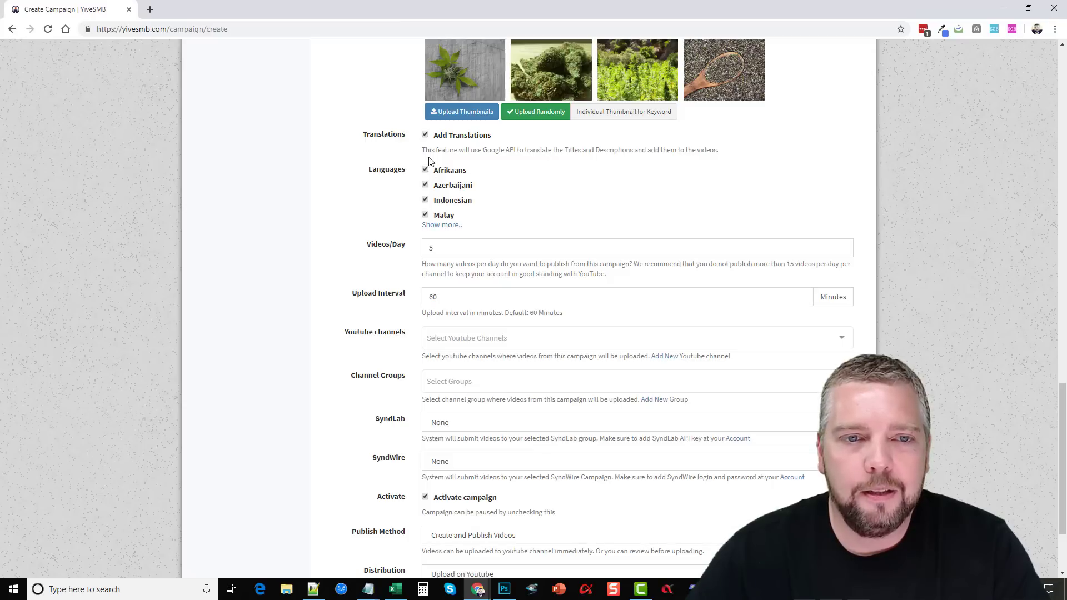
pyautogui.click(425, 135)
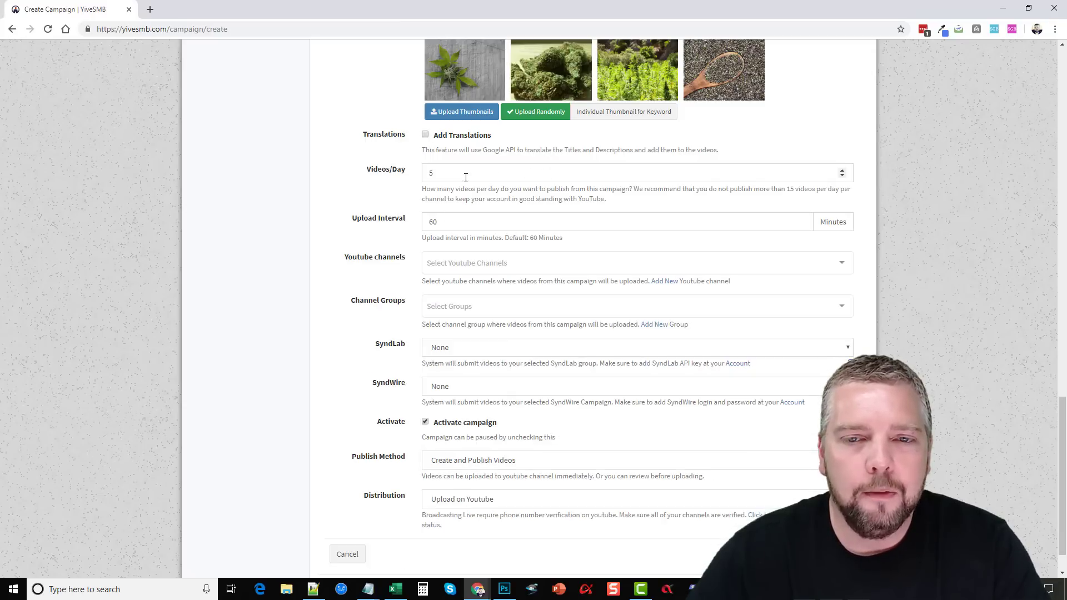
pyautogui.click(540, 172)
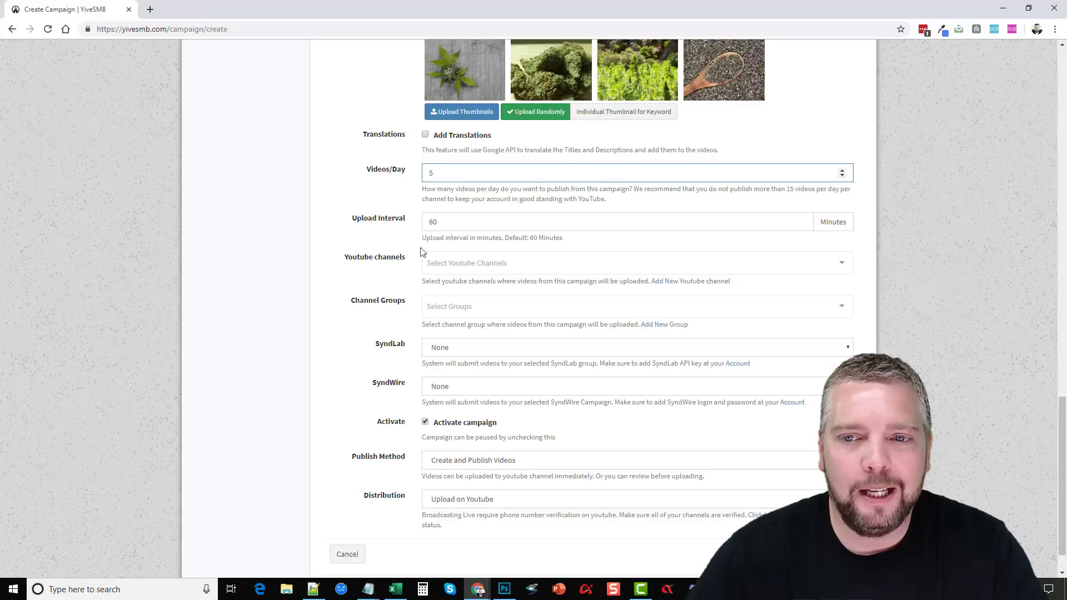
# - Change the upload interval from 60 to 20 minutes
pyautogui.doubleClick(437, 222)
pyautogui.write('20')
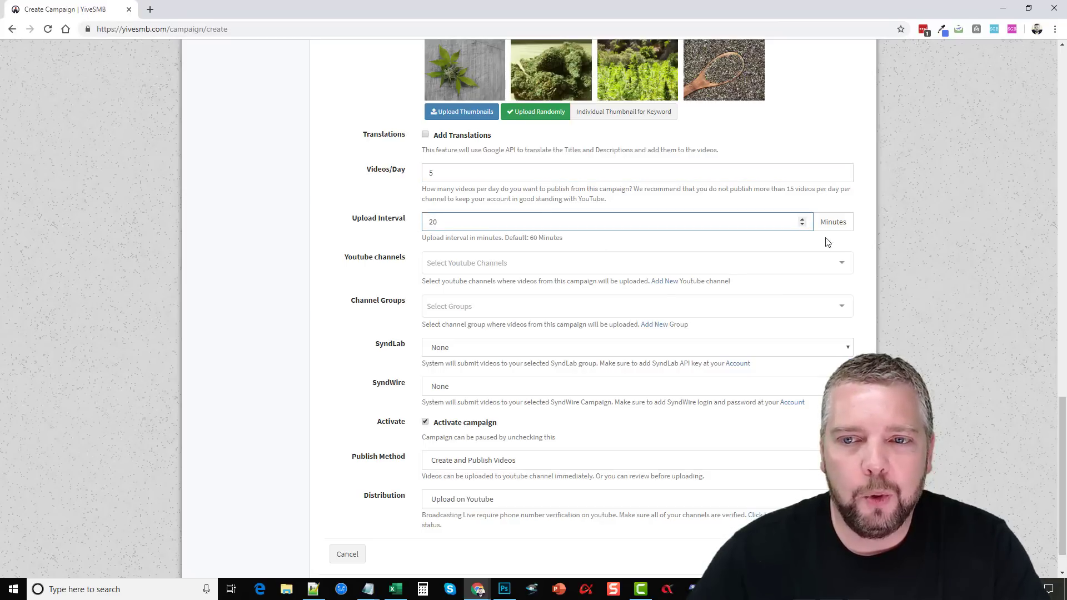
pyautogui.click(853, 242)
pyautogui.moveTo(450, 221); pyautogui.dragTo(408, 223)
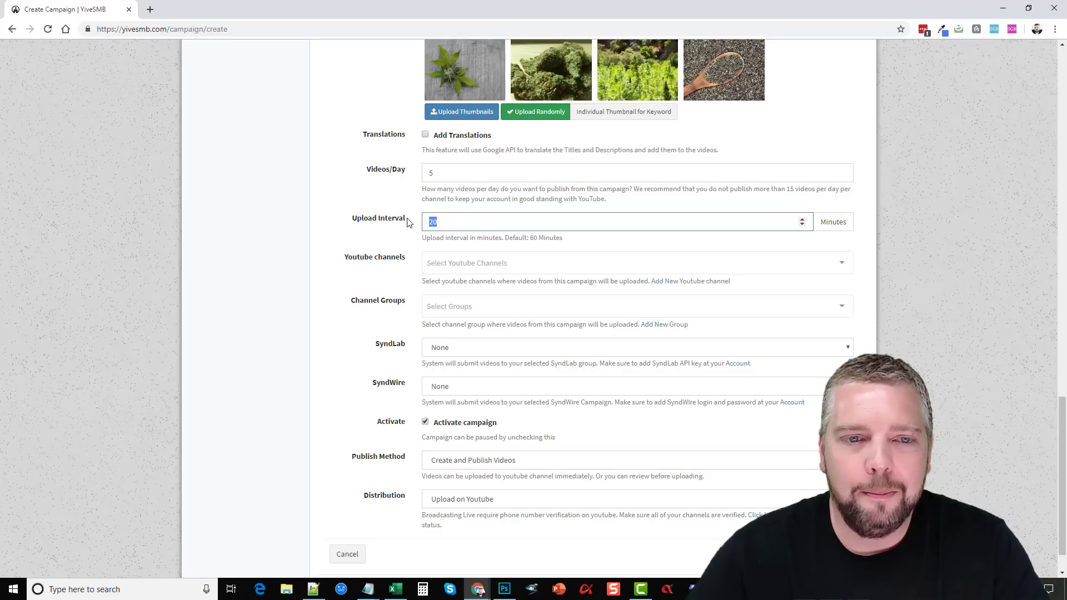
pyautogui.click(456, 222)
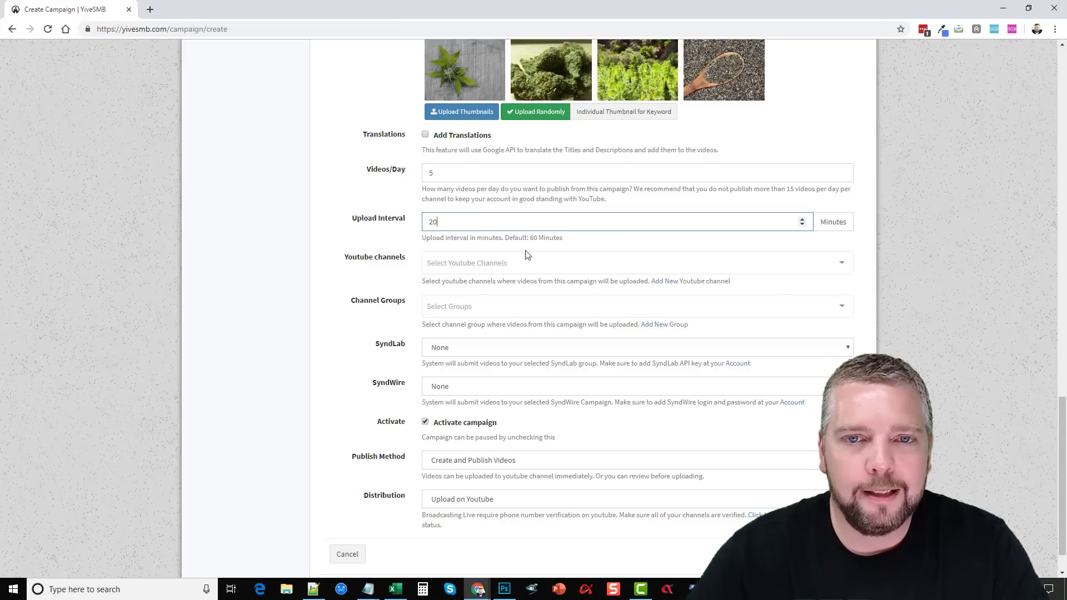
# - Add the one available YouTube channel to the campaign
pyautogui.click(332, 282)
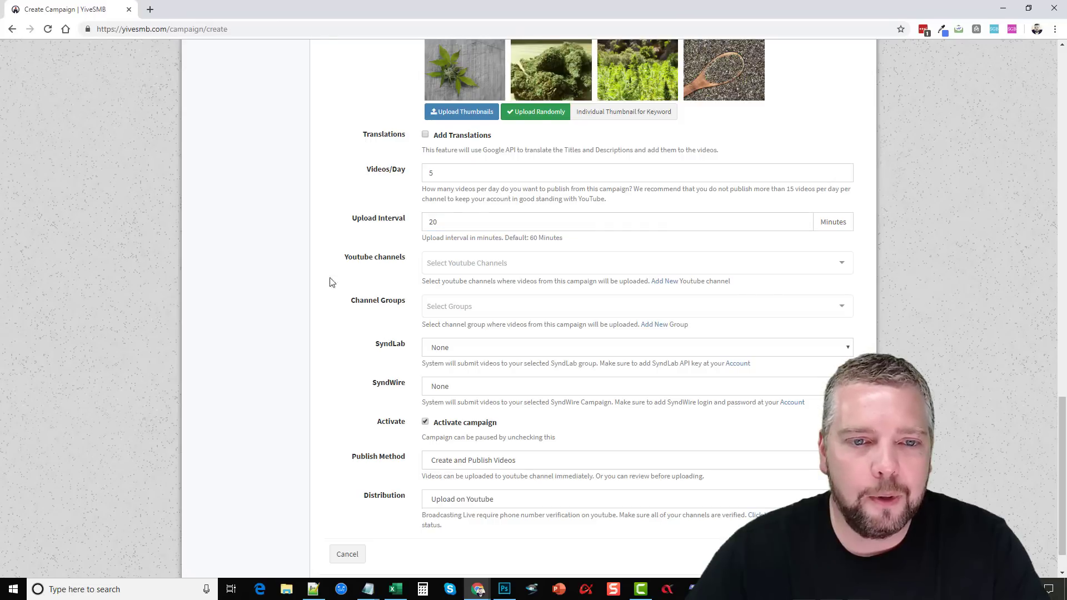
pyautogui.click(460, 265)
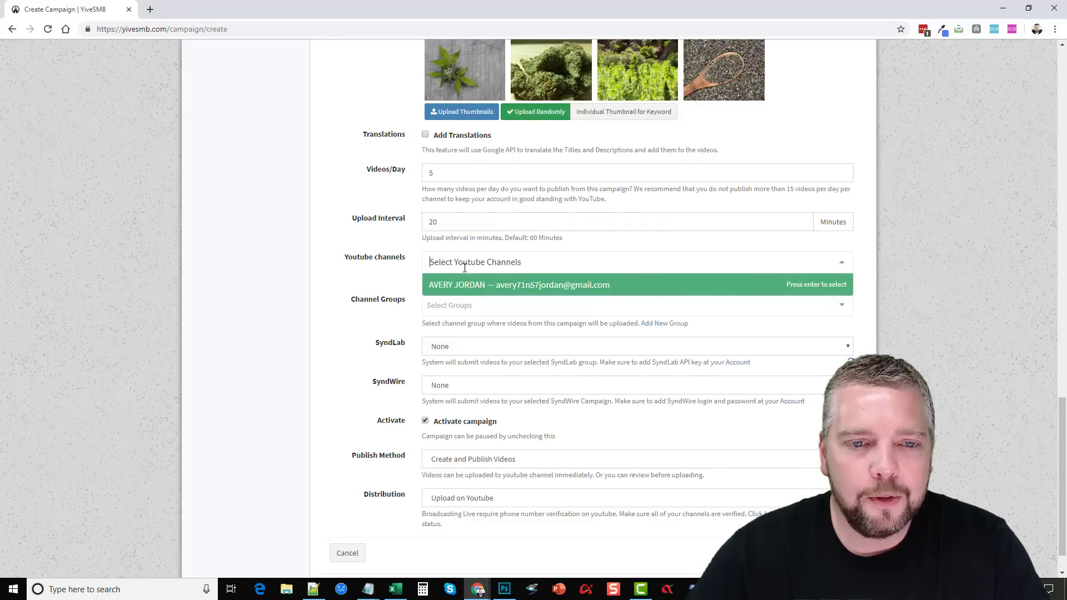
pyautogui.click(466, 292)
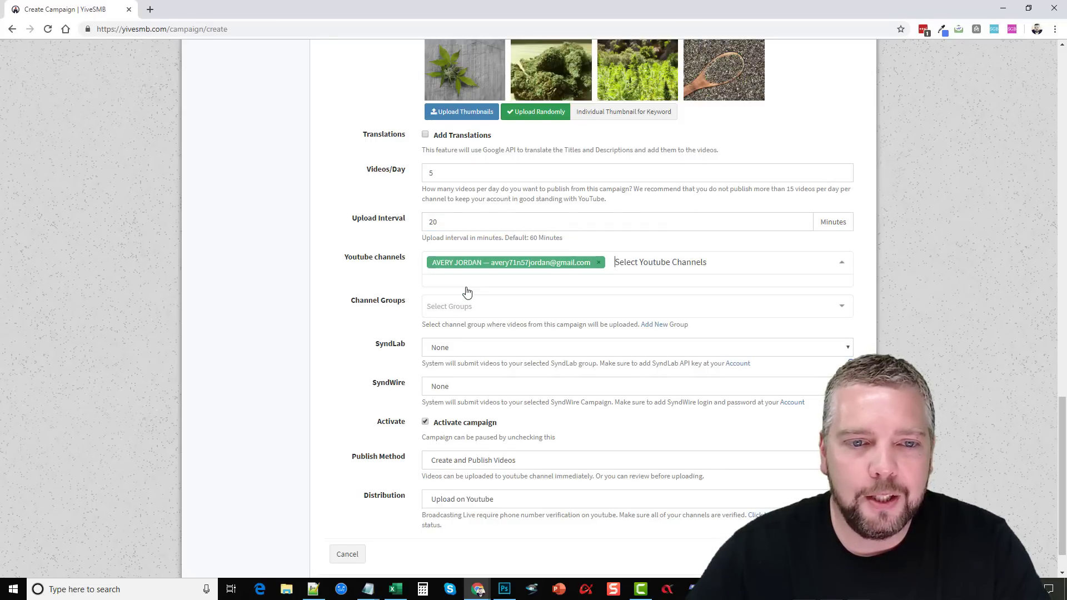
pyautogui.click(328, 284)
pyautogui.scroll(-1, 361, 294)
# - Leave channel groups empty and keep distribution as Upload on Youtube
pyautogui.click(475, 262)
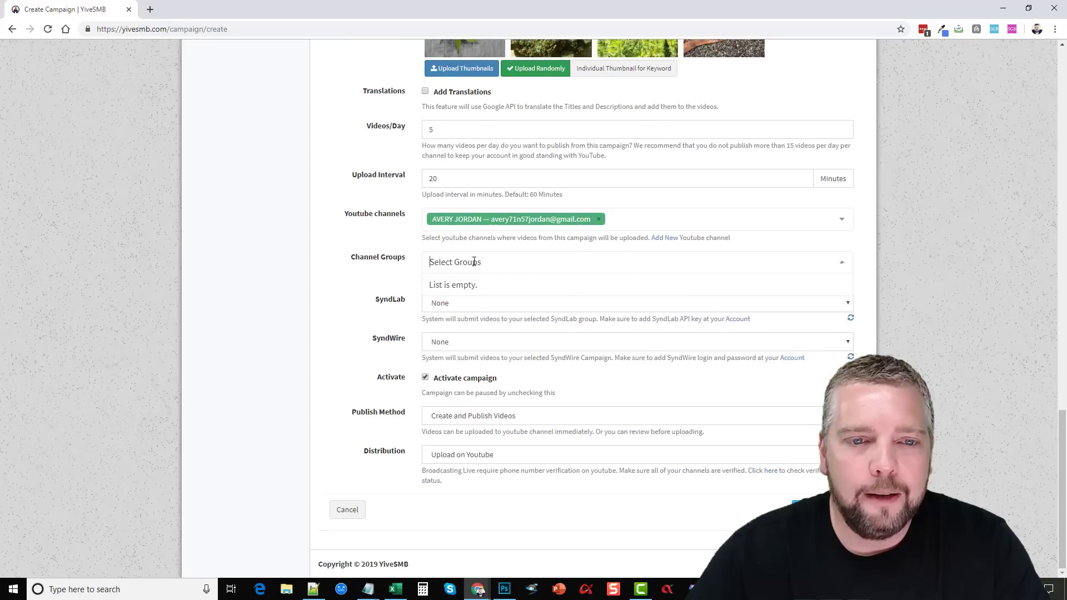
pyautogui.moveTo(368, 276); pyautogui.dragTo(364, 278)
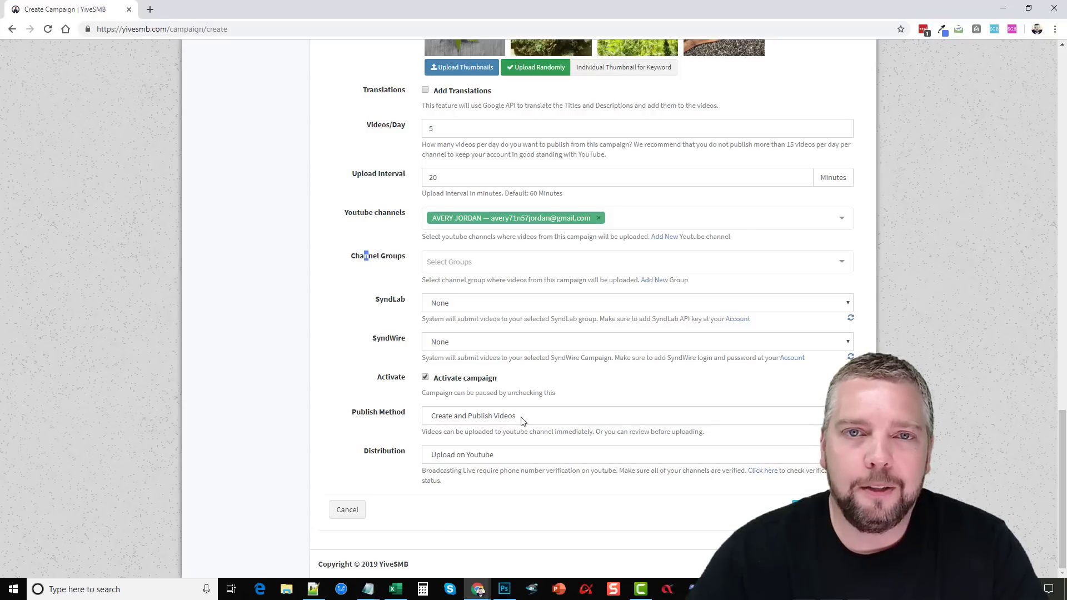
pyautogui.click(471, 460)
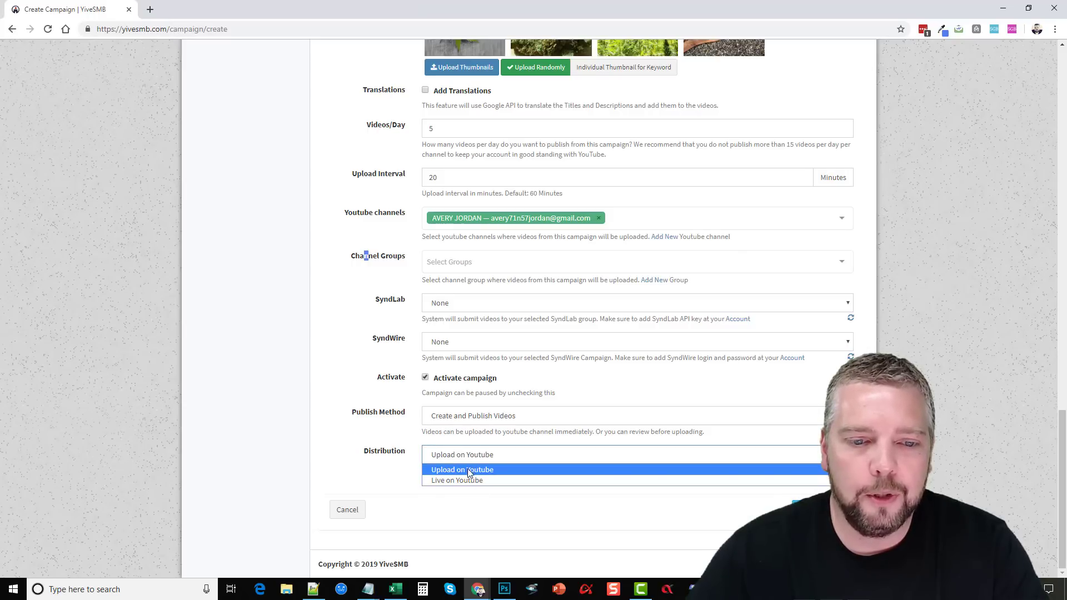
pyautogui.click(468, 470)
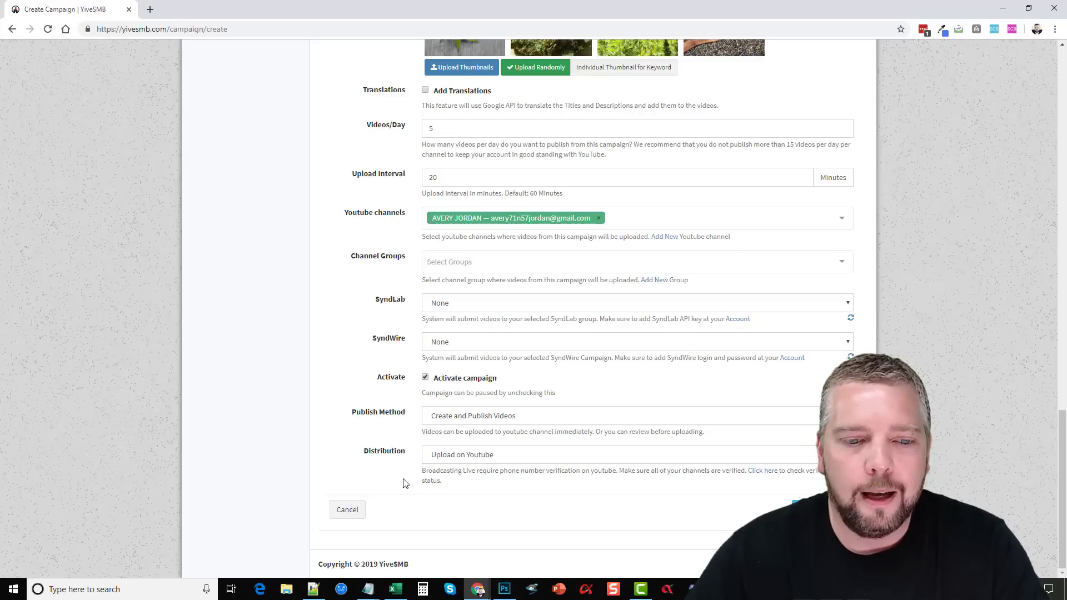
pyautogui.scroll(9, 405, 475)
pyautogui.scroll(10, 409, 468)
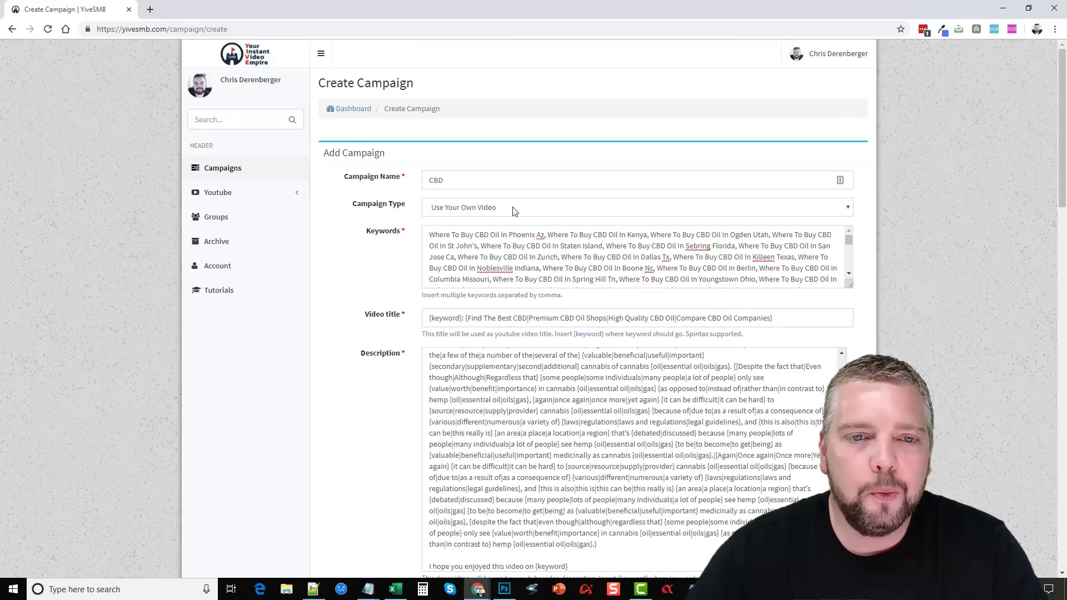
# - Keep the campaign type as Use Your Own Video
pyautogui.click(514, 211)
pyautogui.click(565, 216)
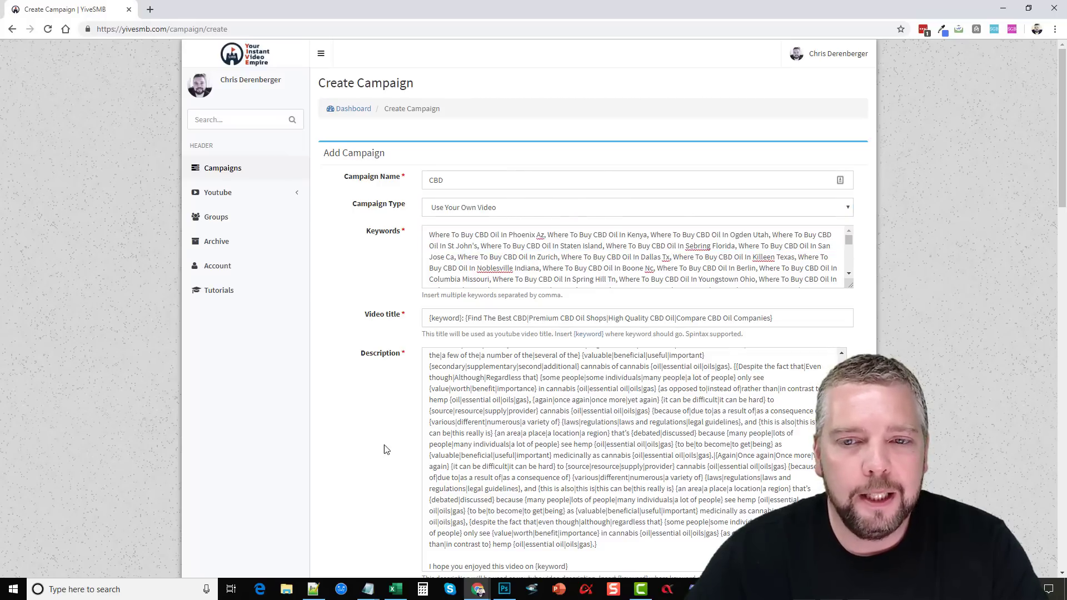
pyautogui.scroll(-6, 396, 401)
pyautogui.scroll(-15, 395, 401)
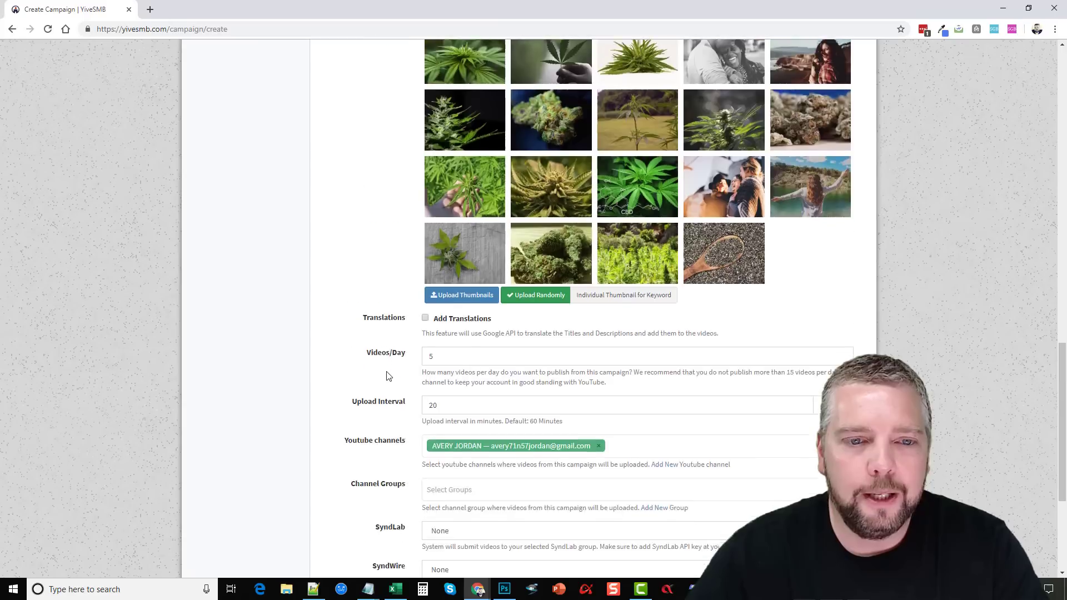
# - Create the CBD campaign without activating it, then open it for editing
pyautogui.click(425, 378)
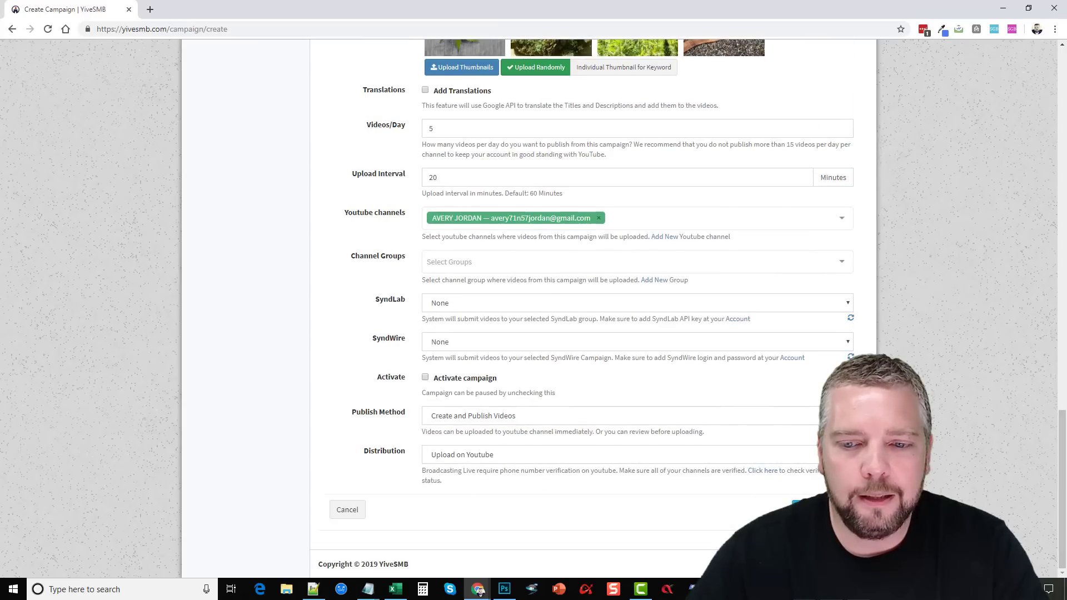
pyautogui.click(801, 509)
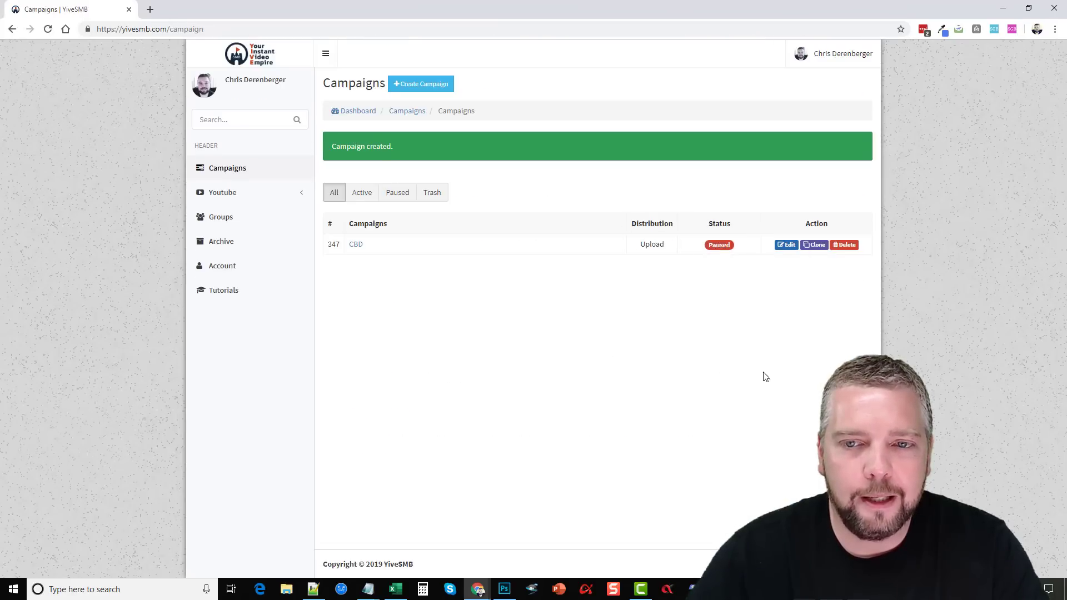
pyautogui.click(785, 245)
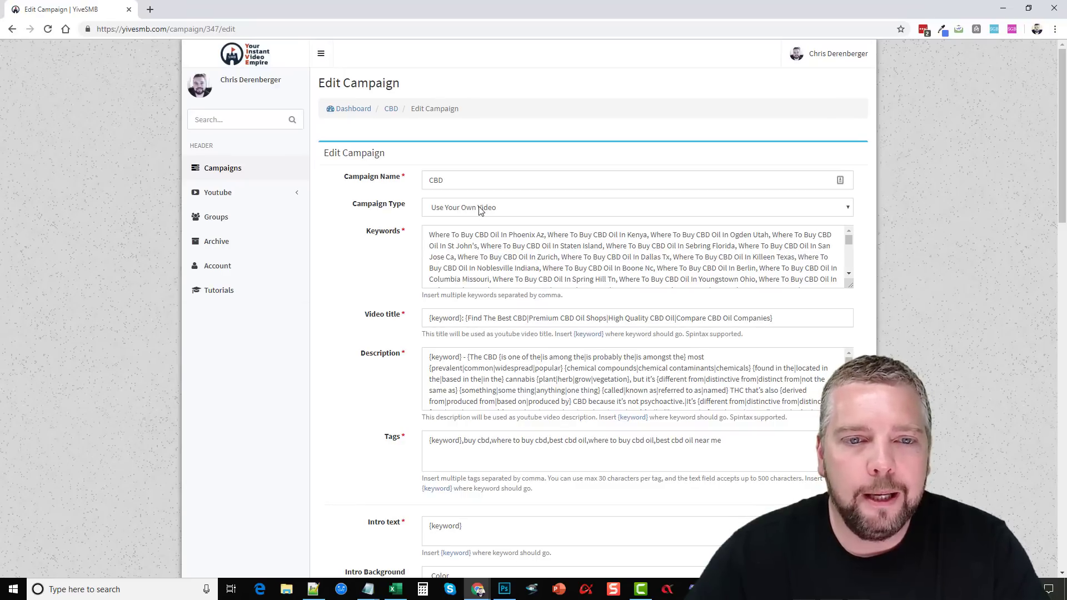
pyautogui.click(509, 212)
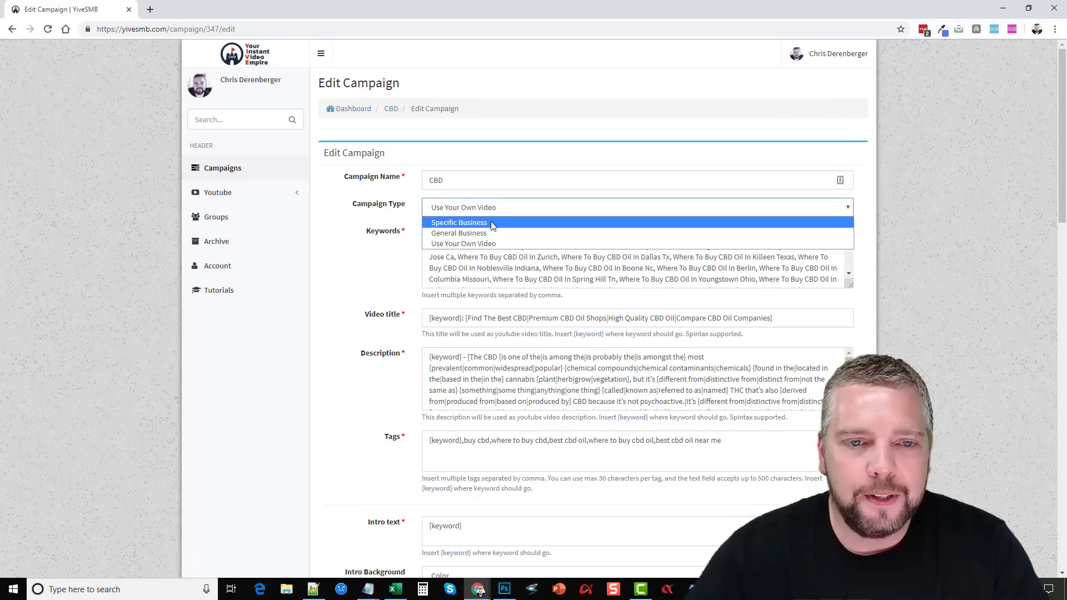
pyautogui.click(493, 223)
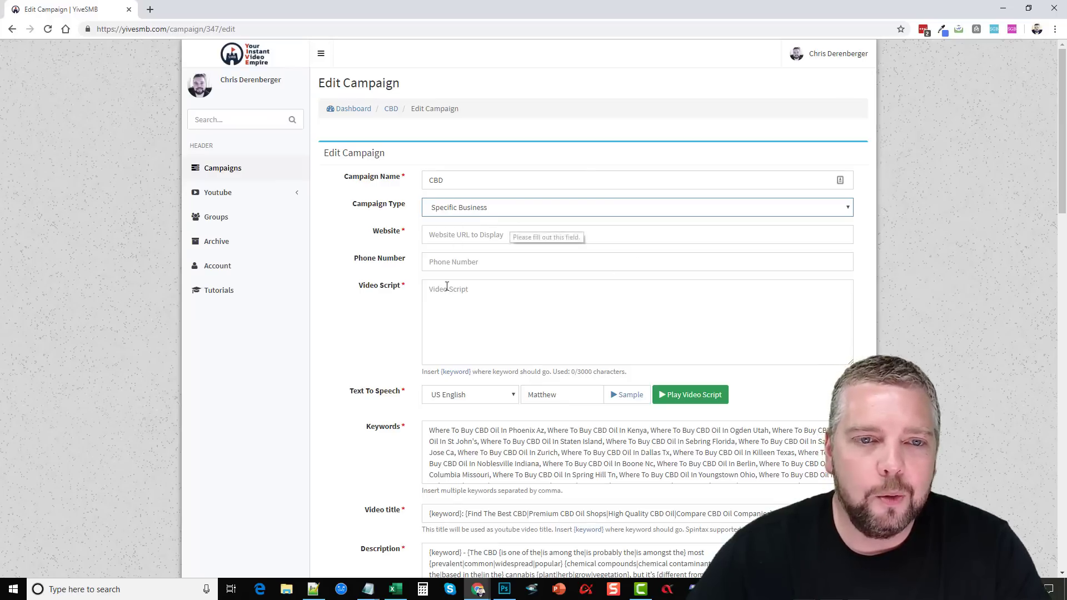
pyautogui.click(449, 234)
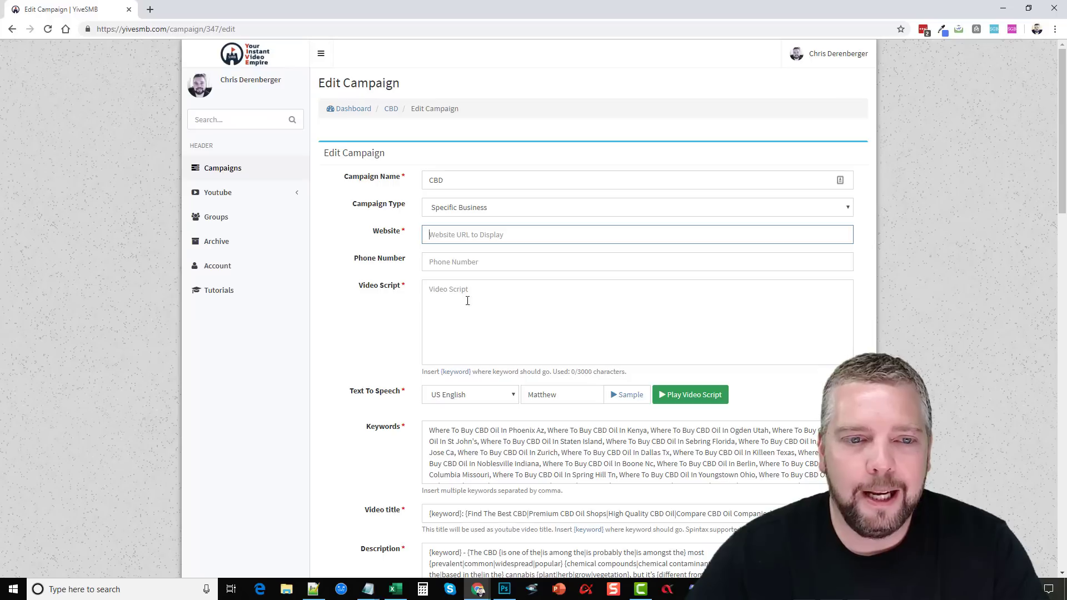
pyautogui.click(449, 291)
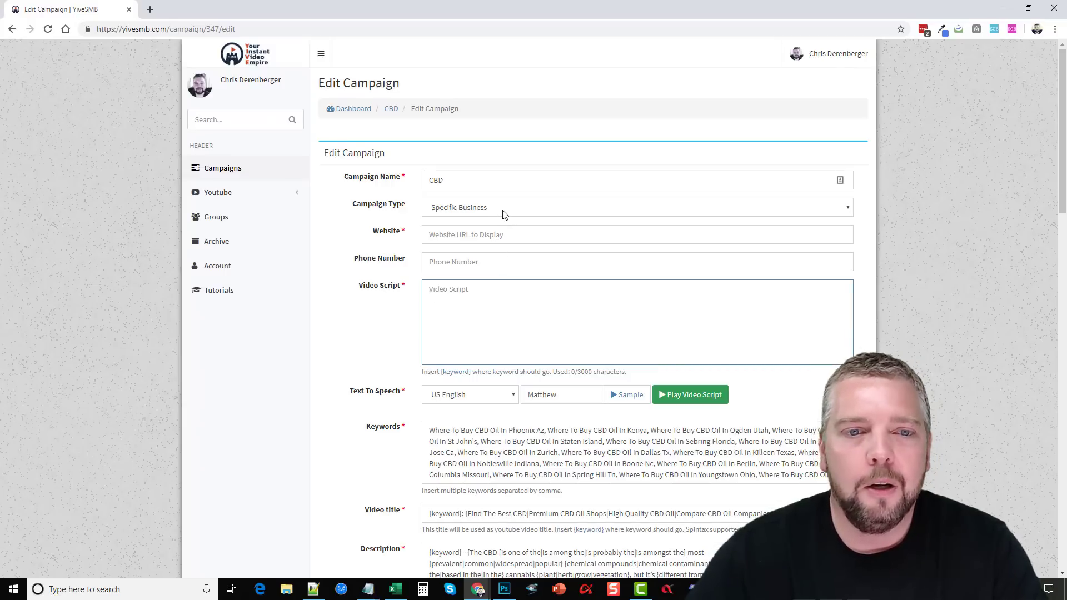
pyautogui.click(461, 210)
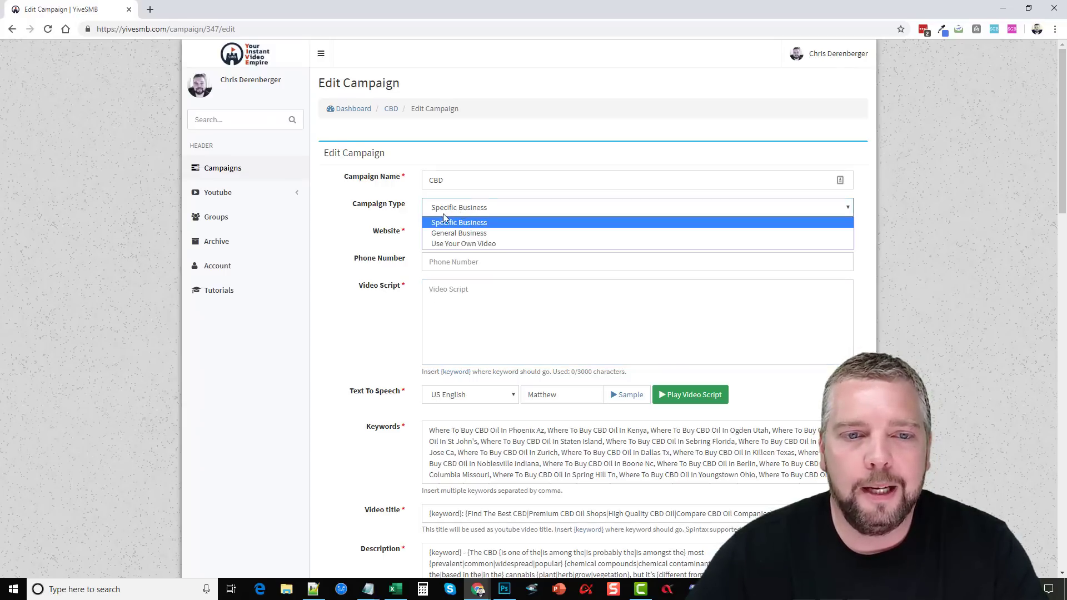
pyautogui.click(468, 234)
pyautogui.click(489, 211)
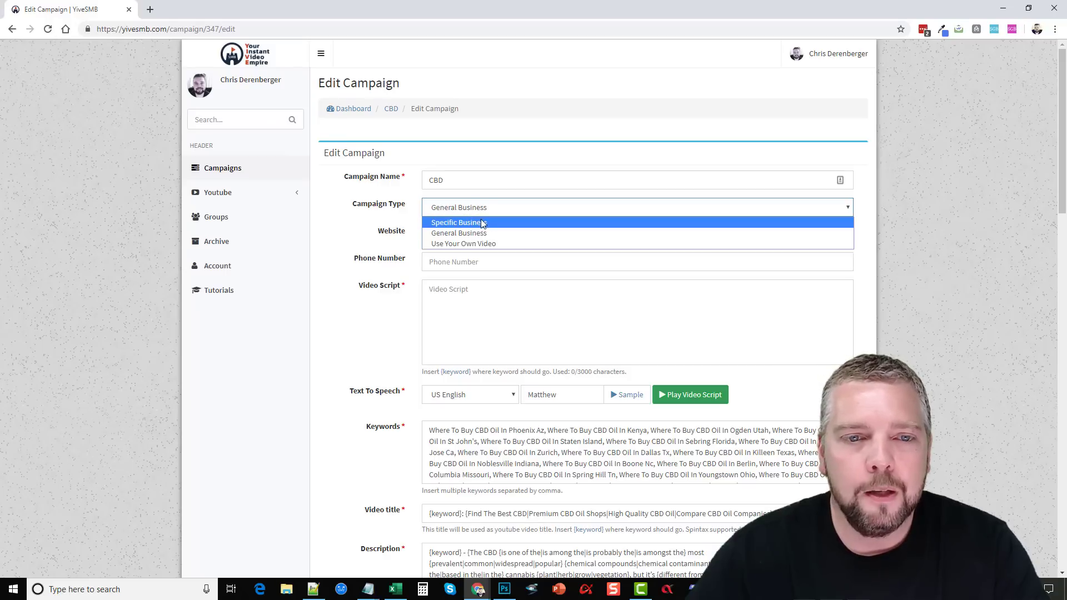
pyautogui.click(481, 222)
pyautogui.scroll(-10, 331, 419)
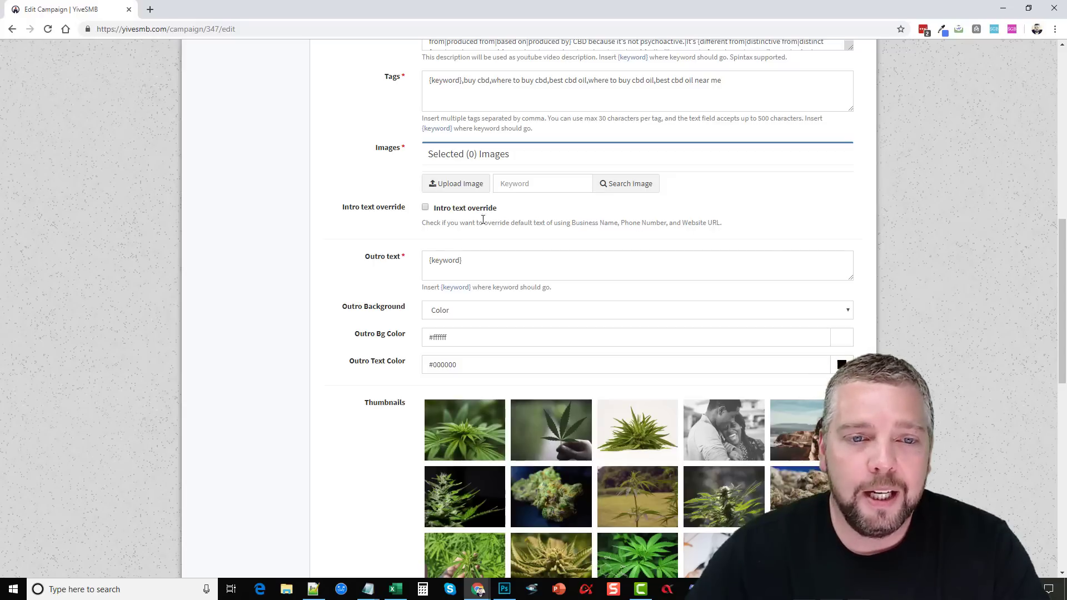
# - Leave the intro text override off and switch the campaign type to Specific Business
pyautogui.click(426, 207)
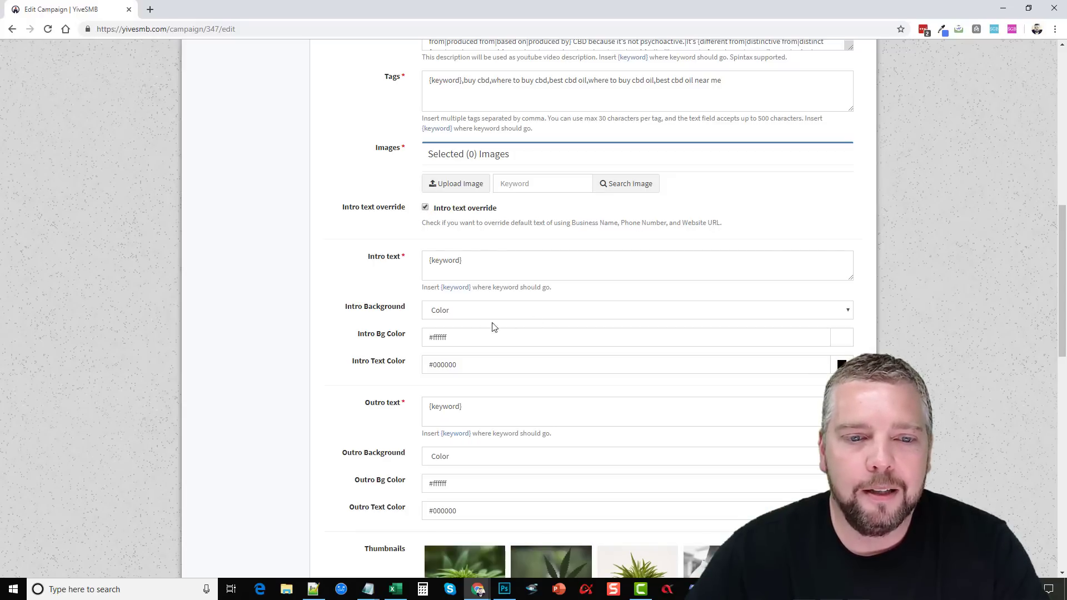
pyautogui.click(426, 208)
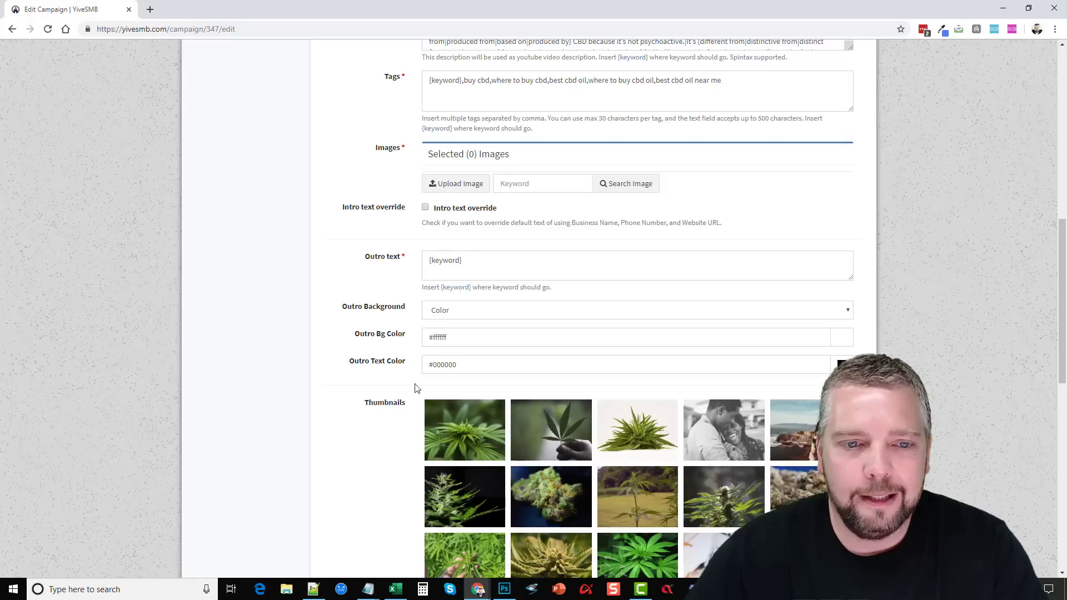
pyautogui.scroll(10, 393, 398)
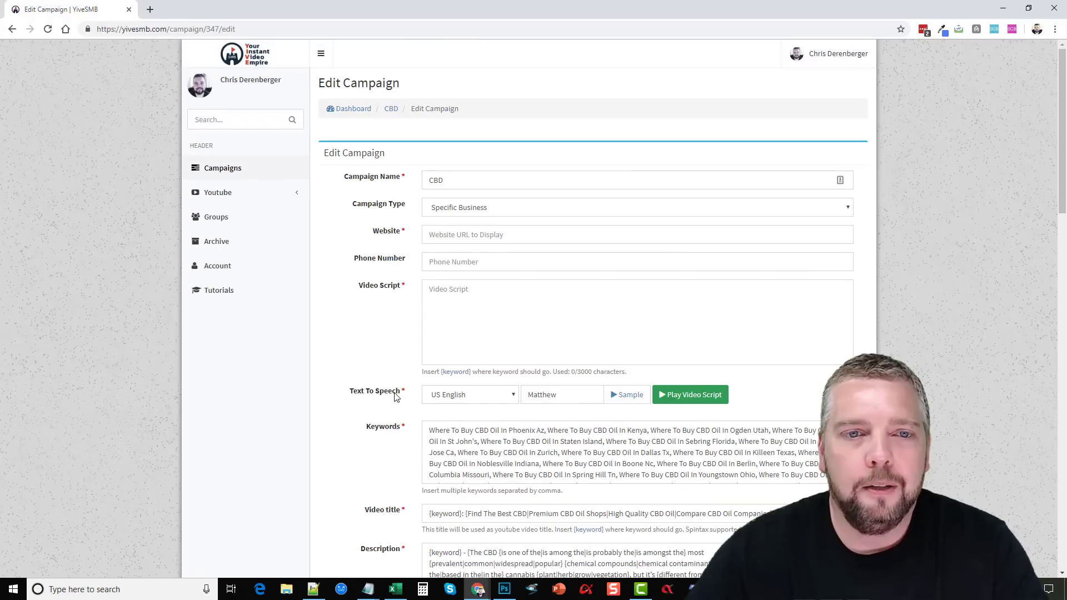
pyautogui.click(484, 208)
pyautogui.click(478, 232)
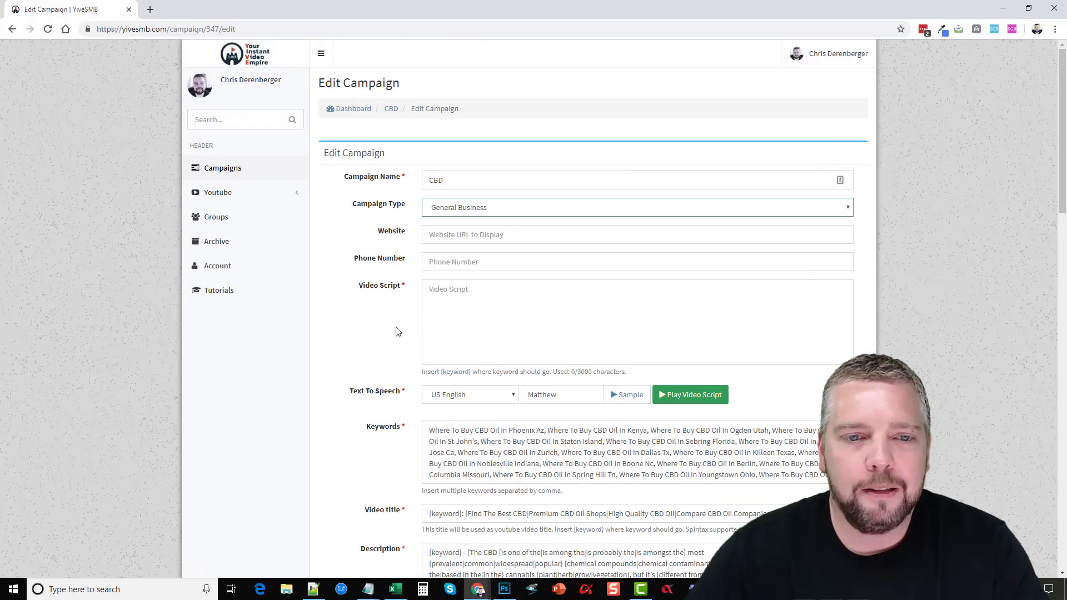
pyautogui.click(460, 209)
pyautogui.click(461, 225)
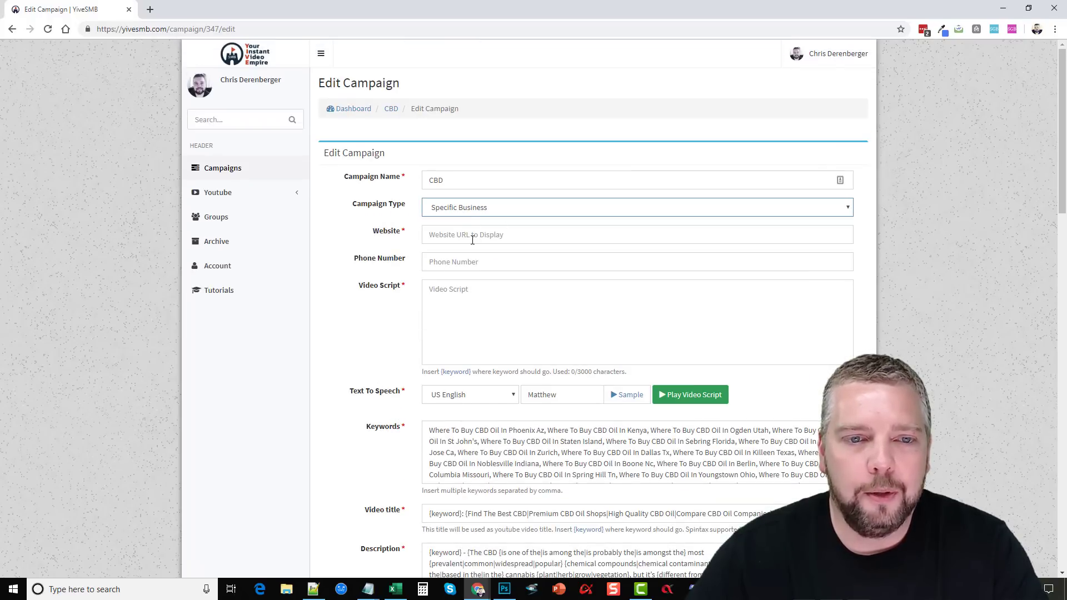
# - Look over the Website, Phone Number and Video Script fields, then choose Use Your Own Video
pyautogui.click(431, 234)
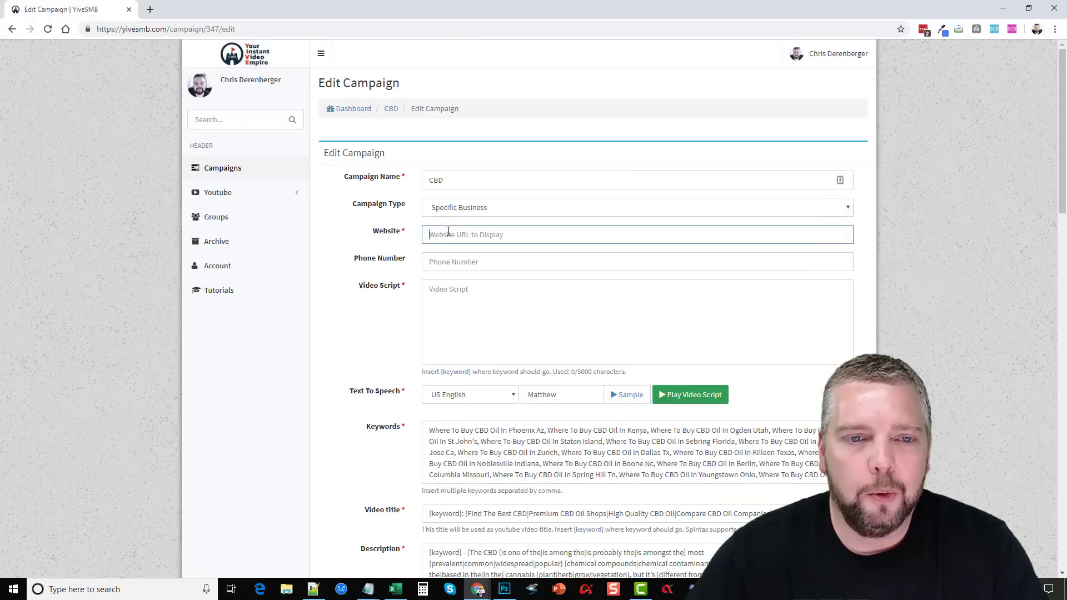
pyautogui.click(442, 262)
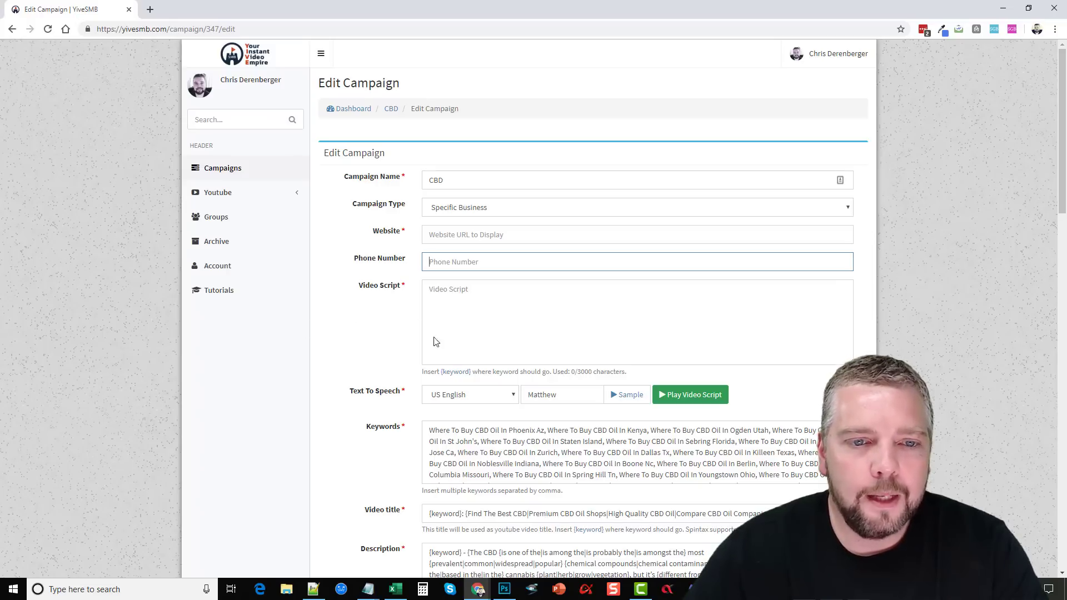
pyautogui.click(545, 296)
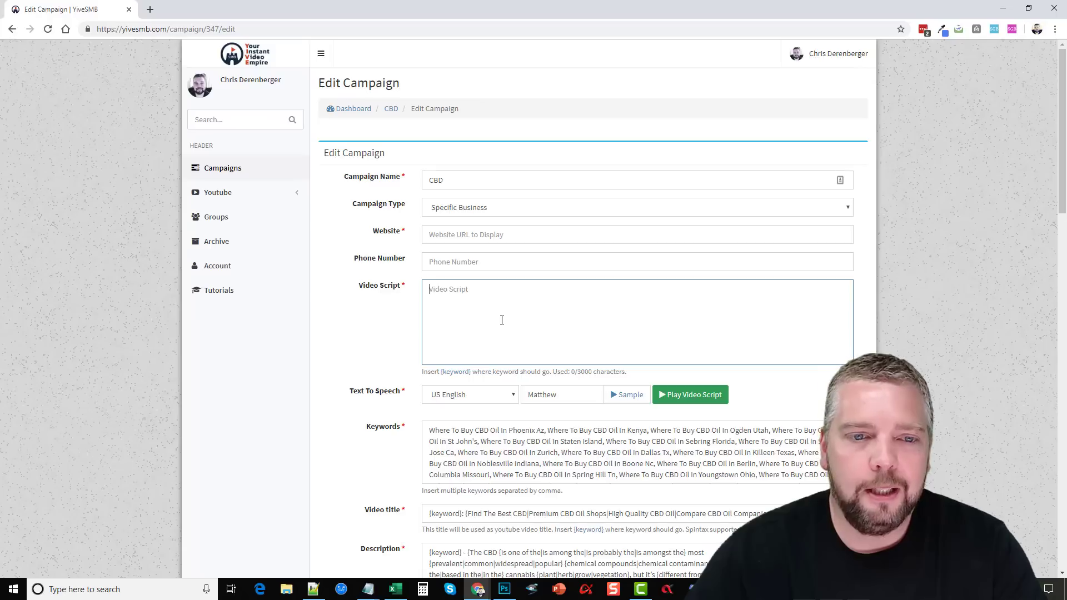
pyautogui.scroll(-11, 340, 367)
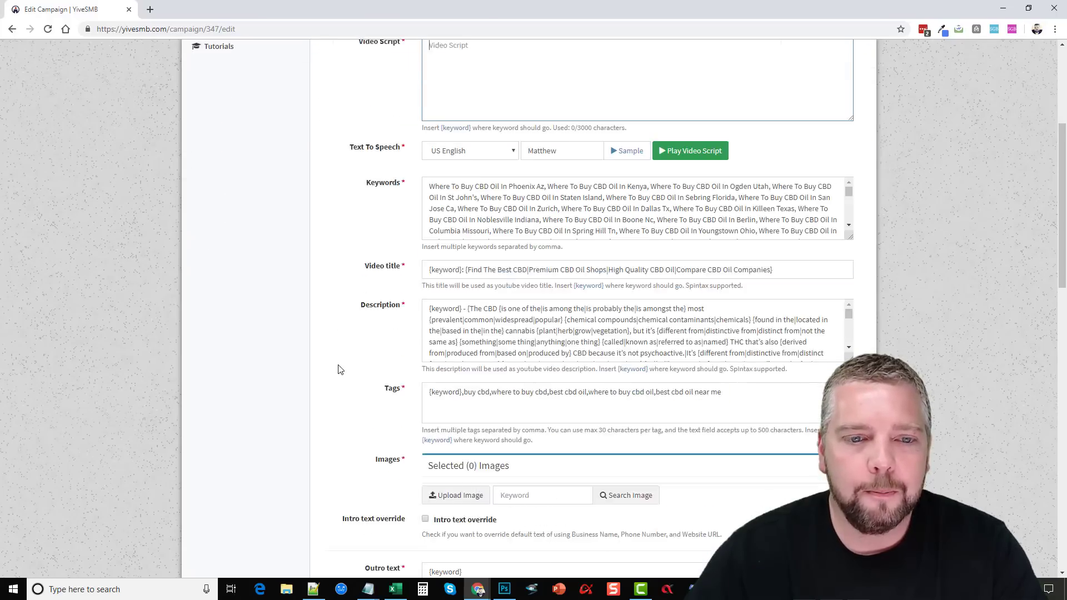
pyautogui.scroll(11, 348, 379)
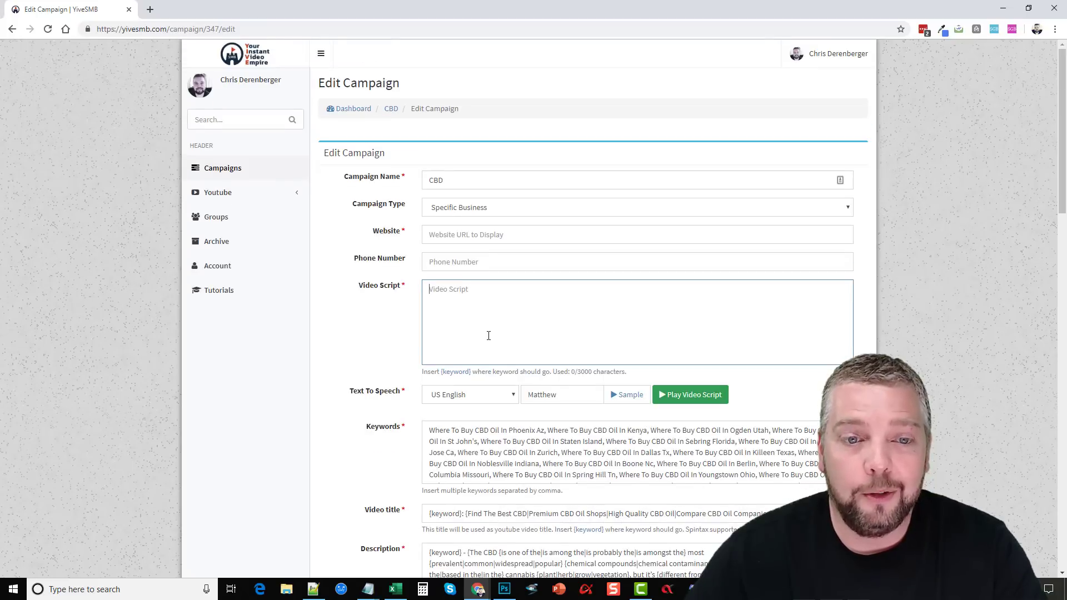
pyautogui.click(491, 211)
pyautogui.click(488, 244)
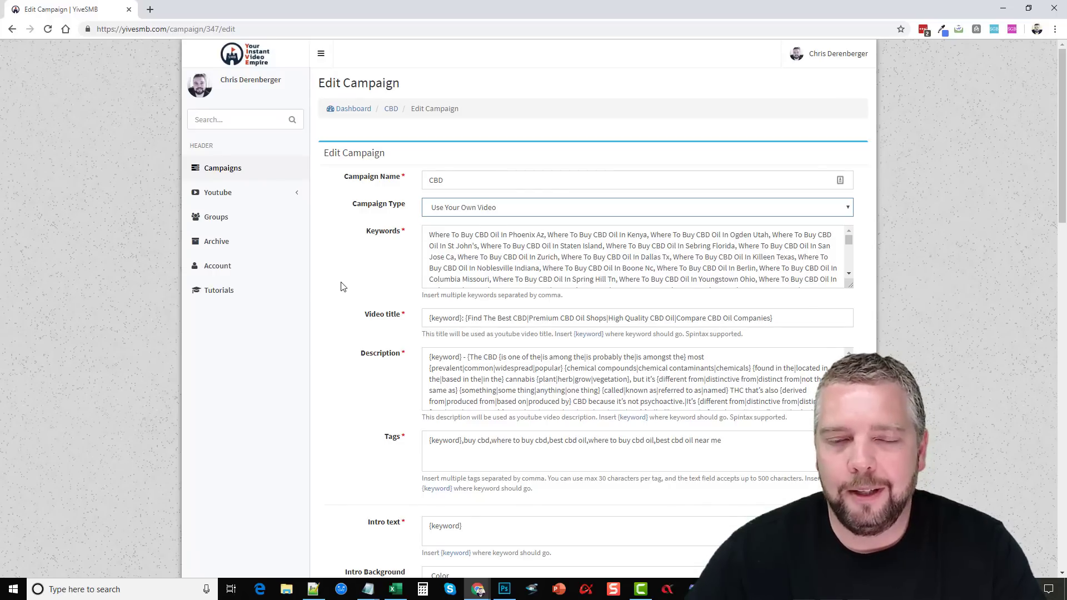
pyautogui.scroll(-11, 333, 410)
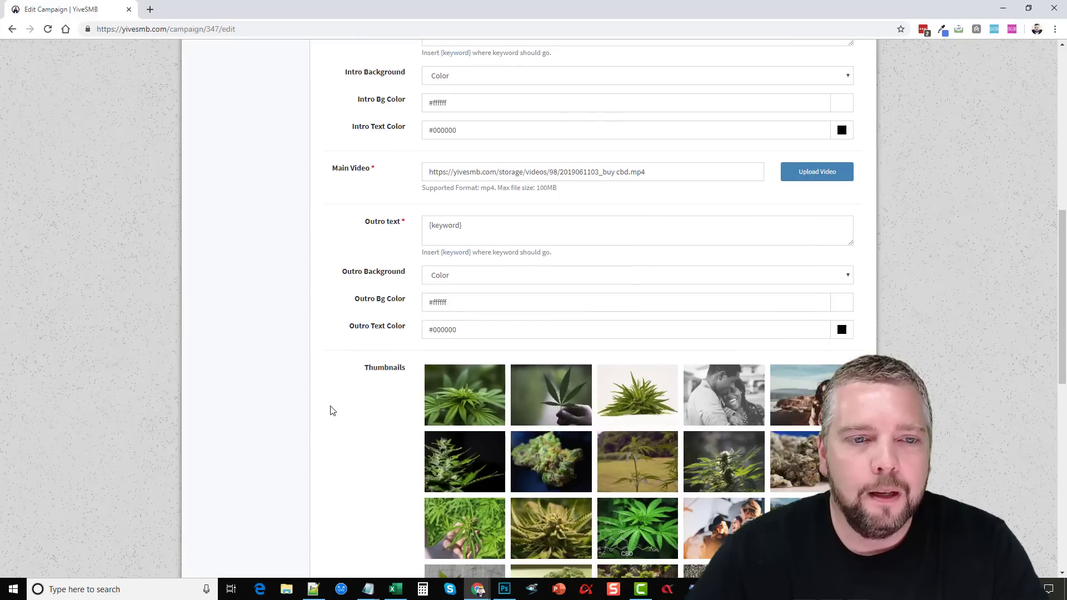
pyautogui.scroll(-7, 334, 410)
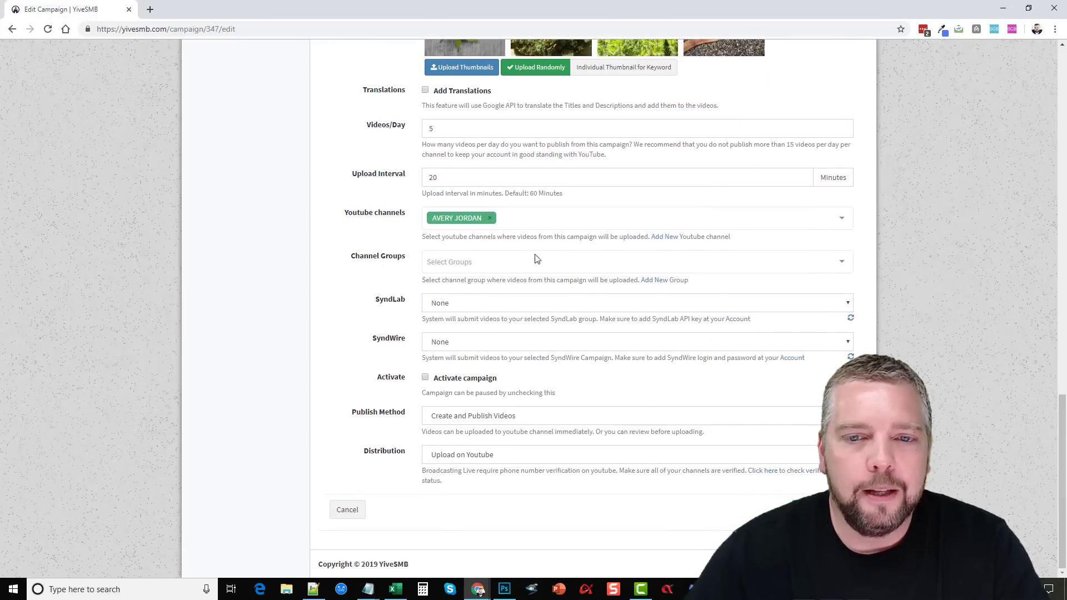
pyautogui.click(457, 263)
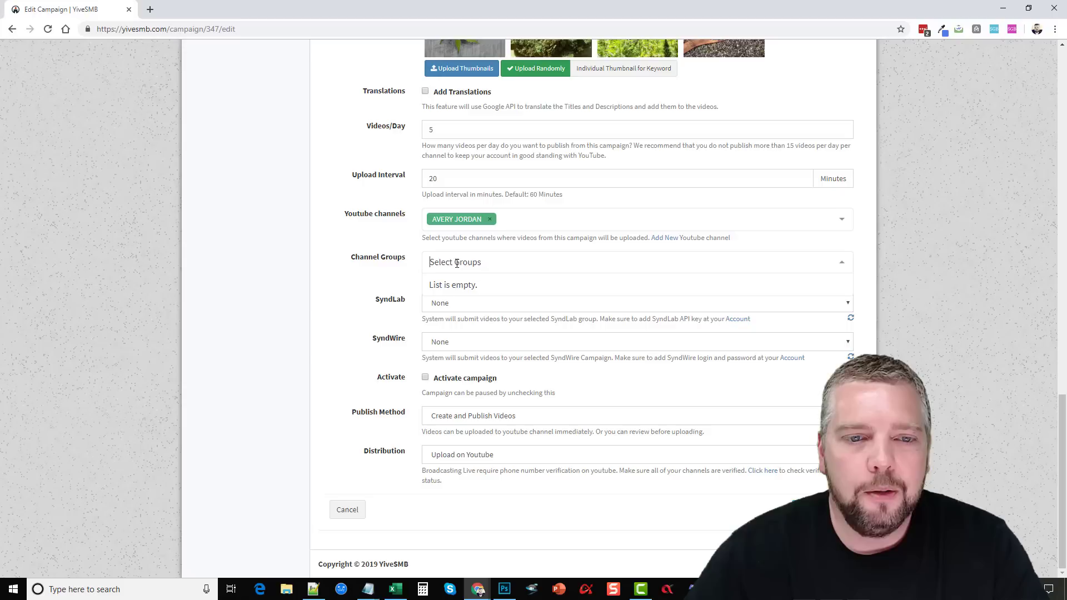
pyautogui.click(344, 262)
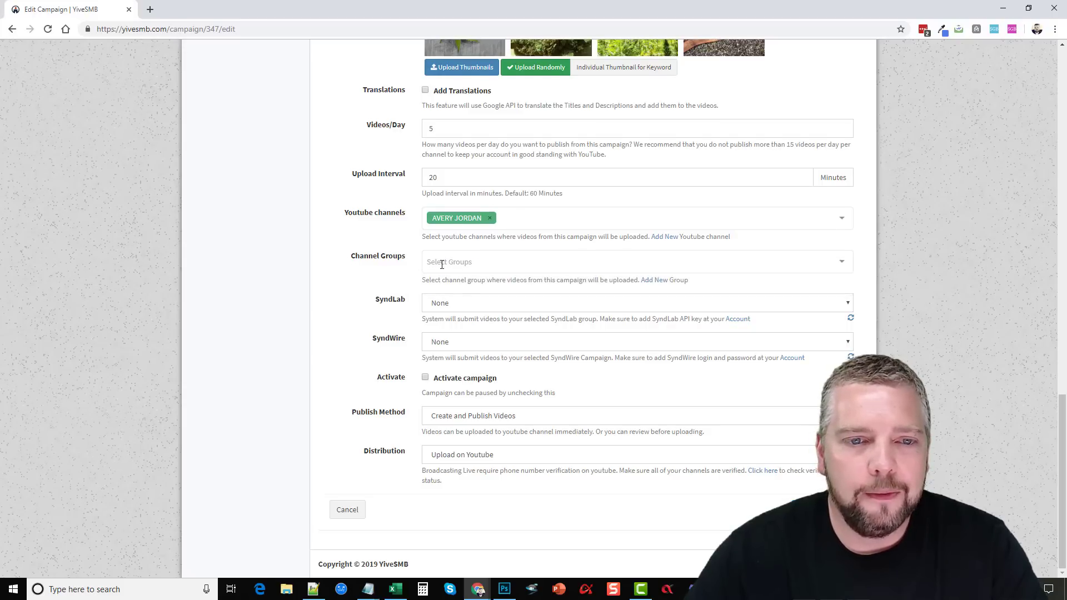
pyautogui.click(461, 263)
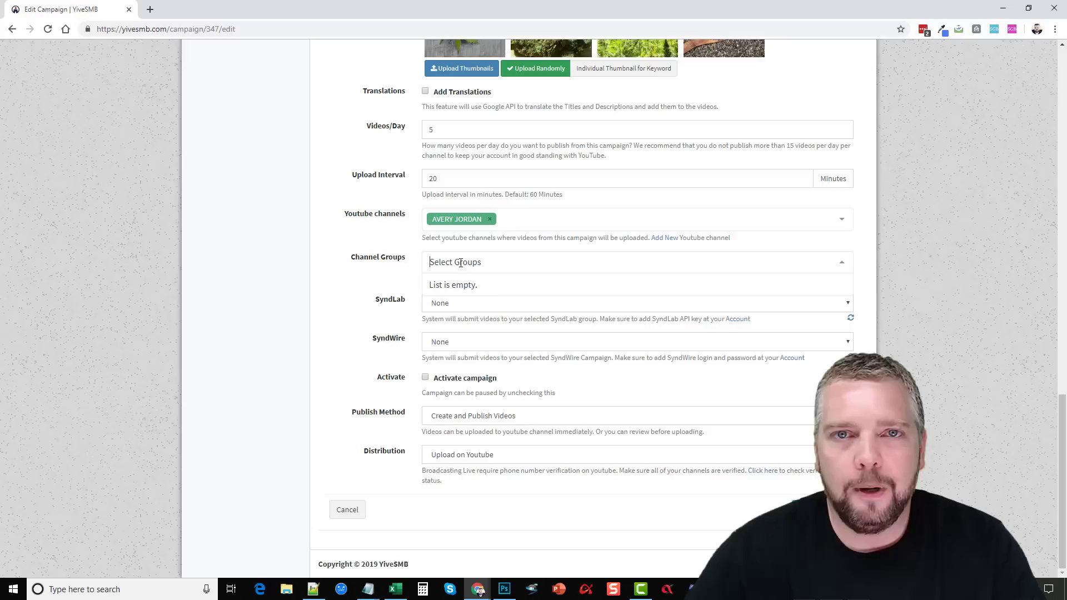
pyautogui.click(334, 256)
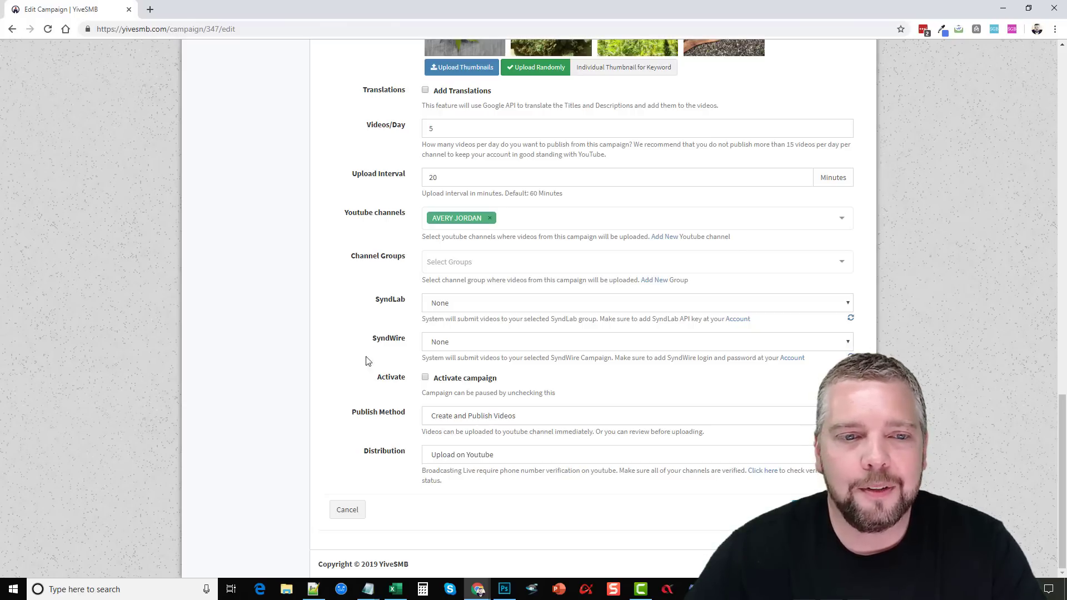
pyautogui.scroll(6, 368, 381)
pyautogui.scroll(20, 368, 381)
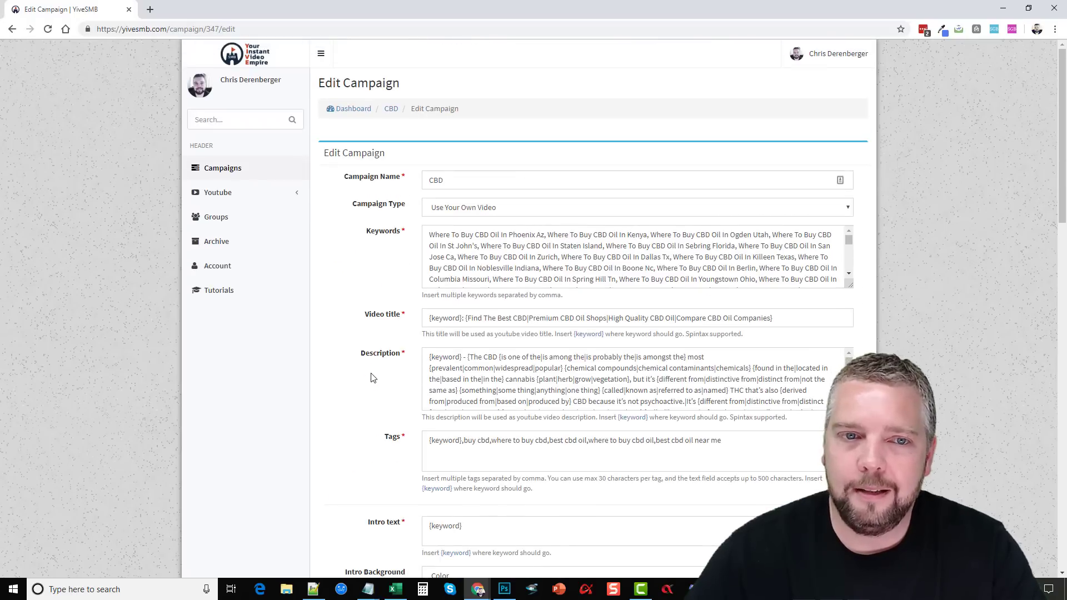
# - Tick Activate campaign at the bottom of the CBD campaign form
pyautogui.scroll(-4, 356, 429)
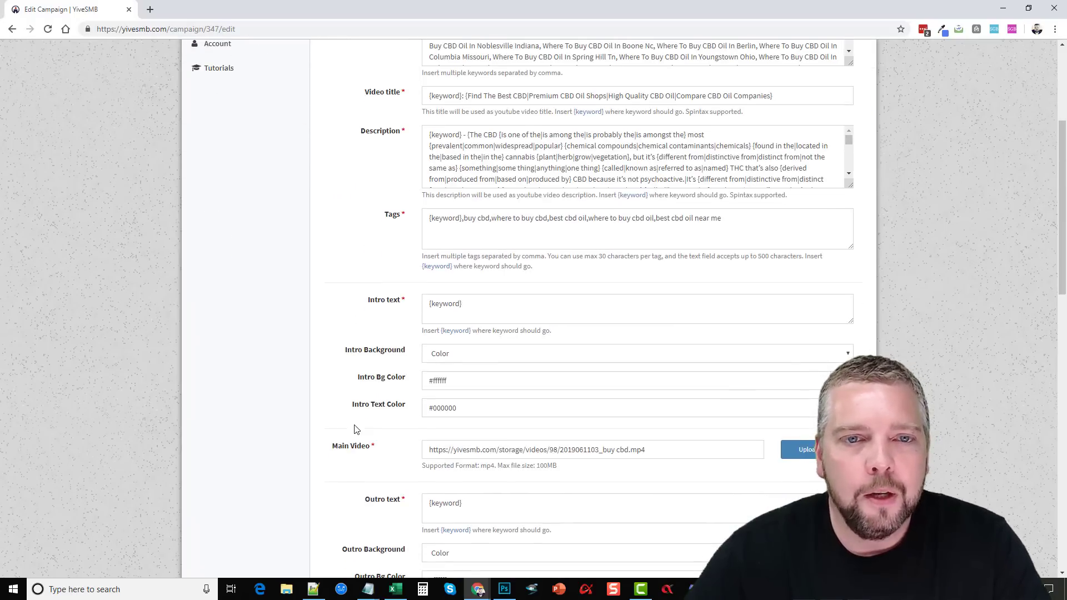
pyautogui.scroll(-2, 358, 385)
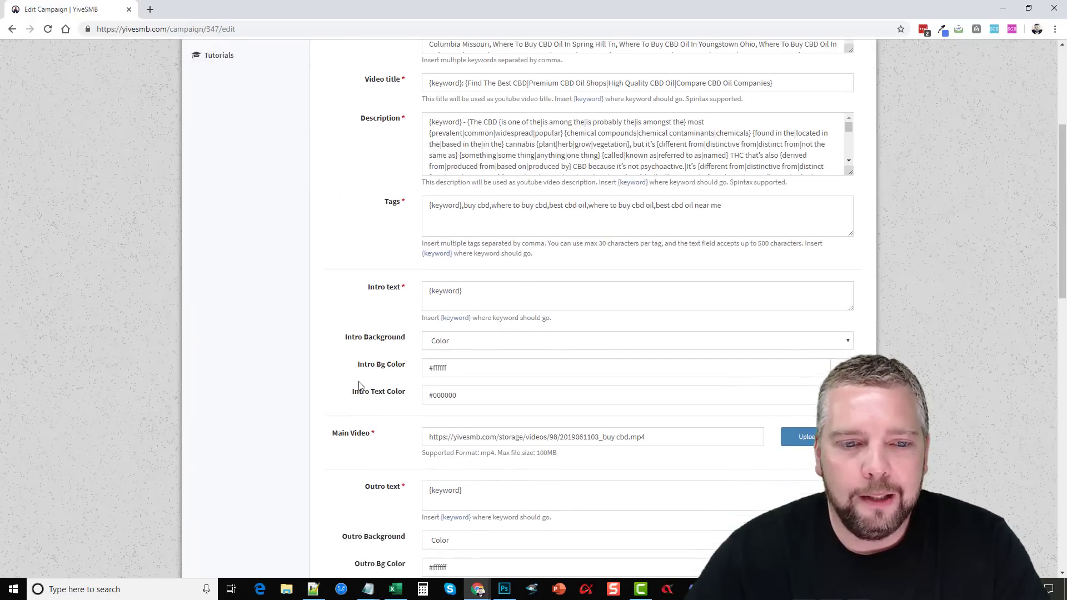
pyautogui.scroll(3, 524, 223)
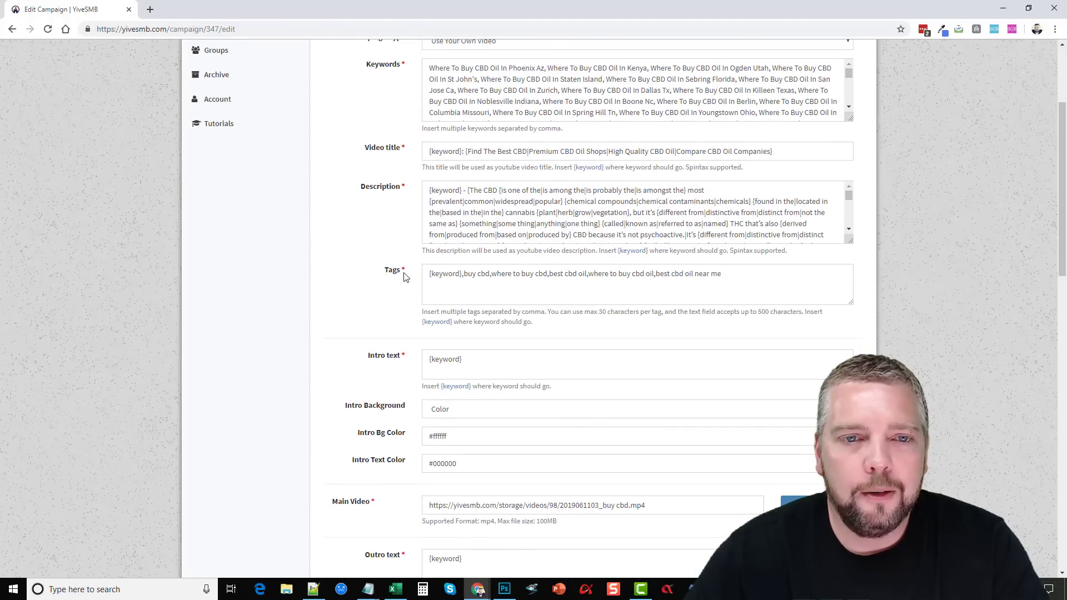
pyautogui.scroll(-15, 966, 464)
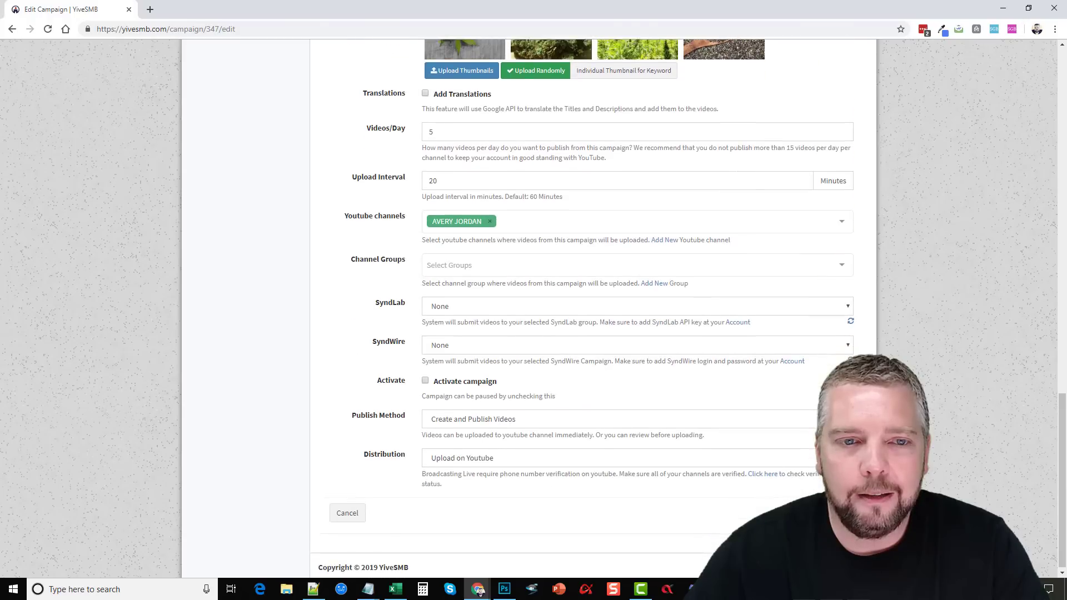
pyautogui.click(425, 380)
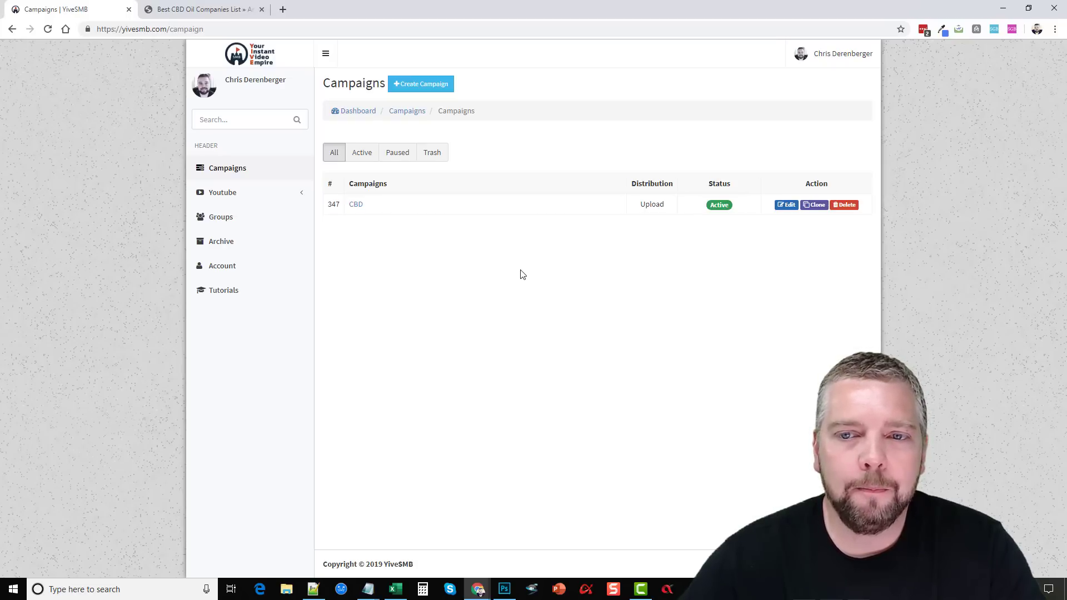
# - Open the CBD campaign from the Campaigns list to see its empty video list
pyautogui.click(356, 205)
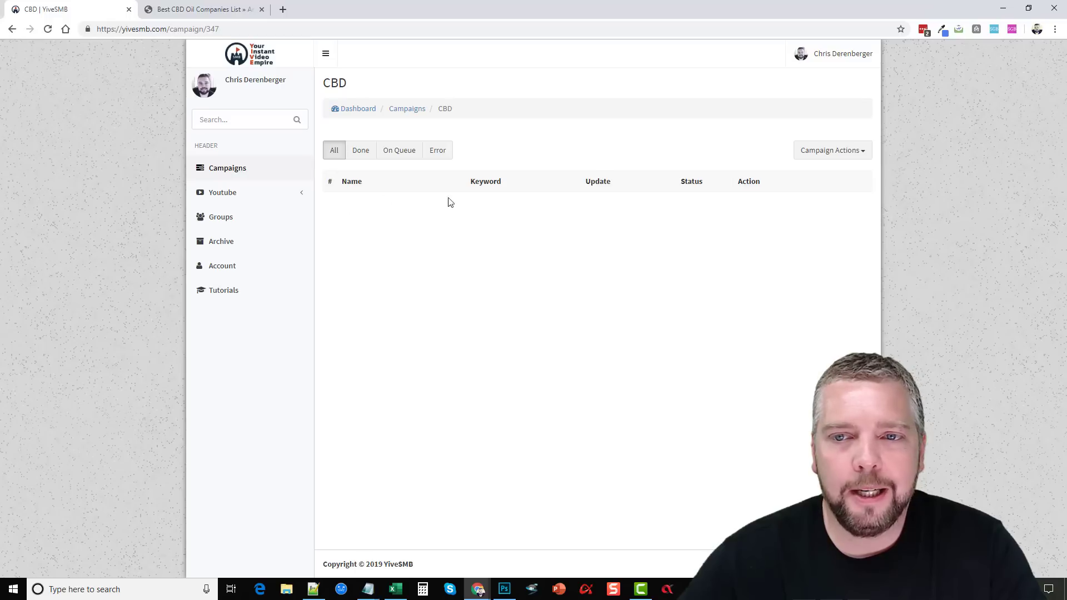